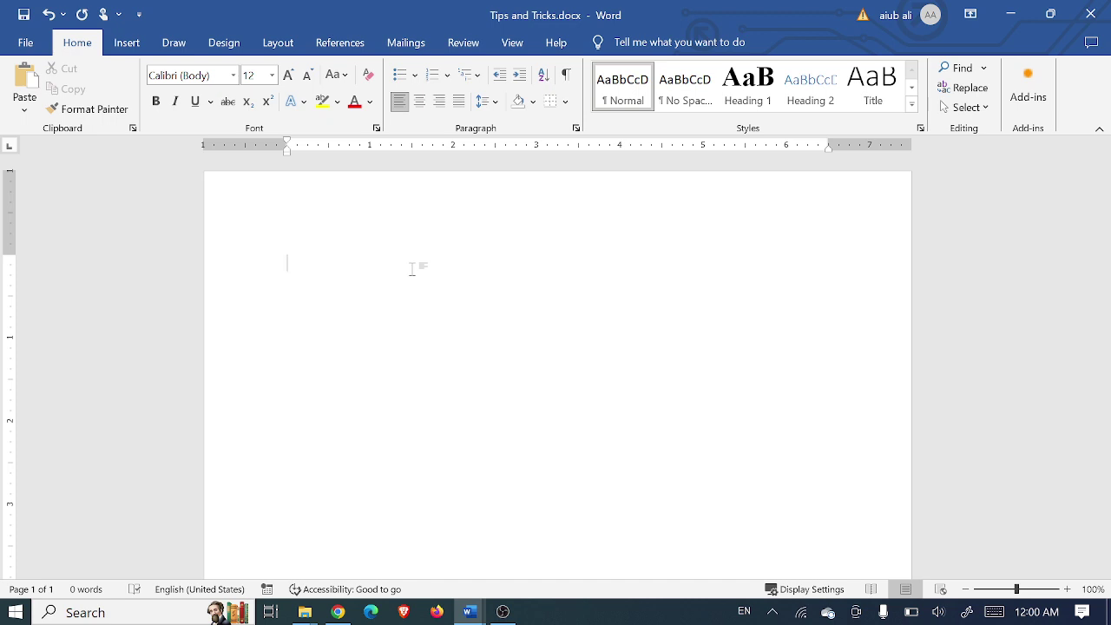
- Fill the blank page with sample text using =rand(3,5), and undo the deletion of that text
type("=rand(3,5)")
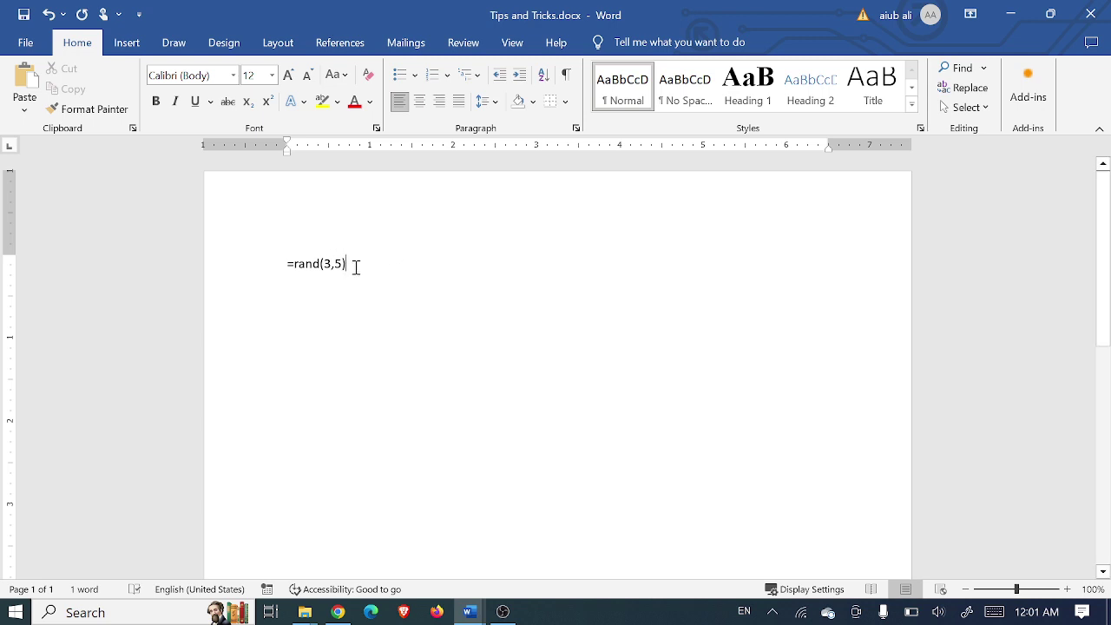
key("Return")
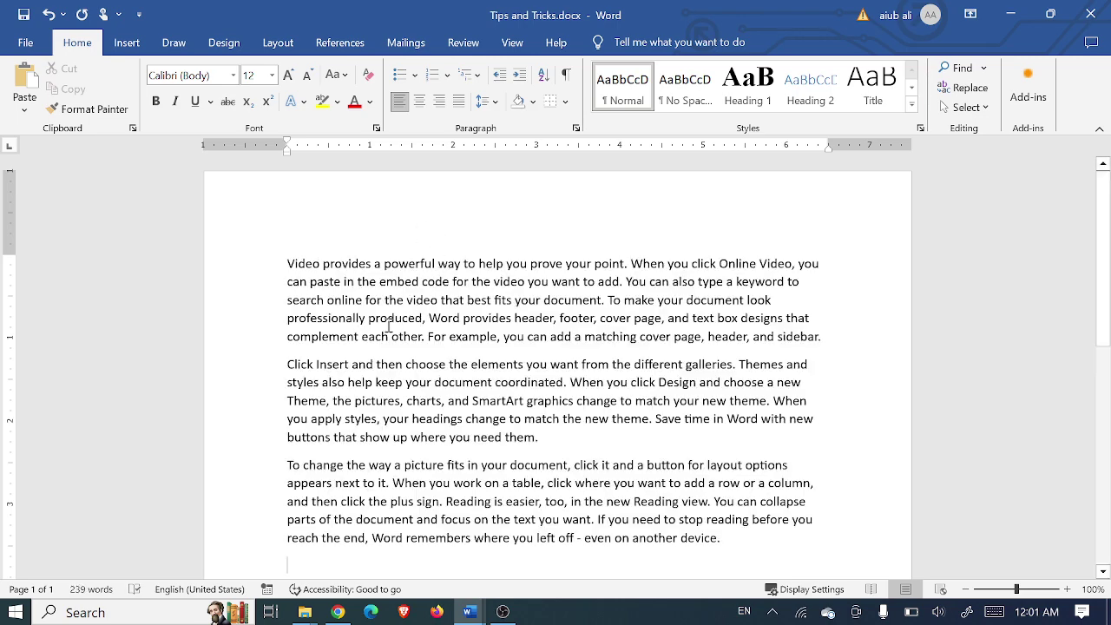
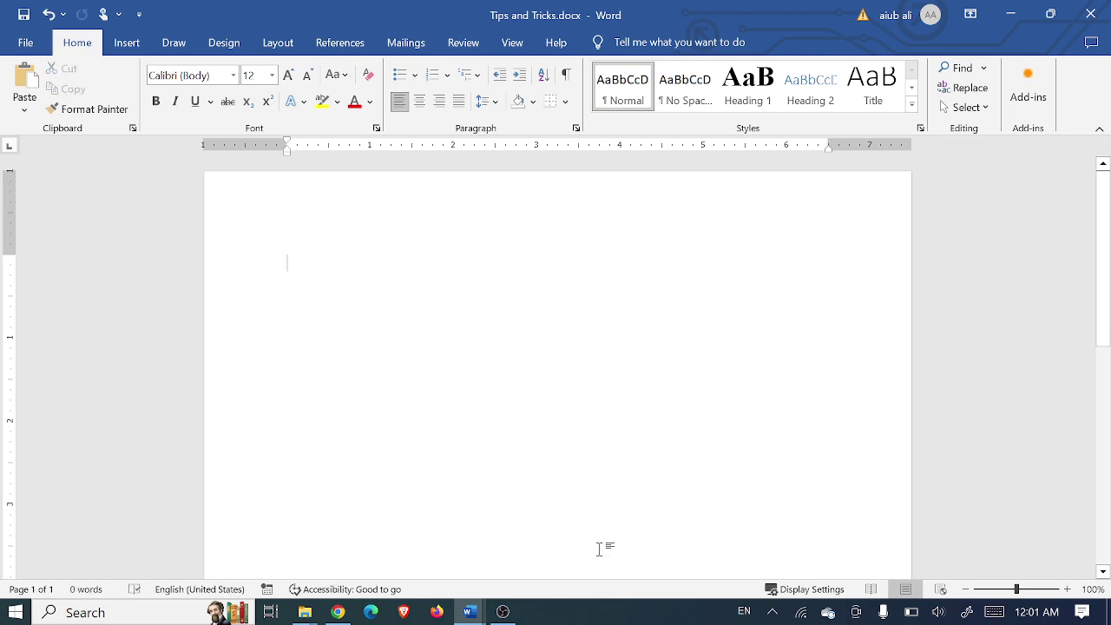
key("ctrl+z")
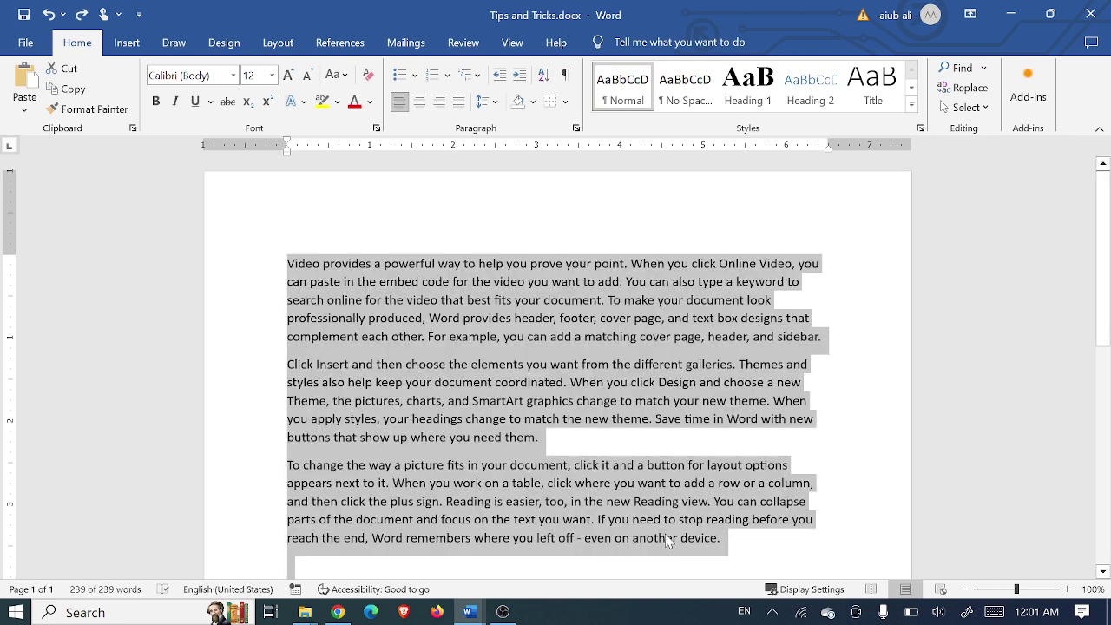
left_click(666, 540)
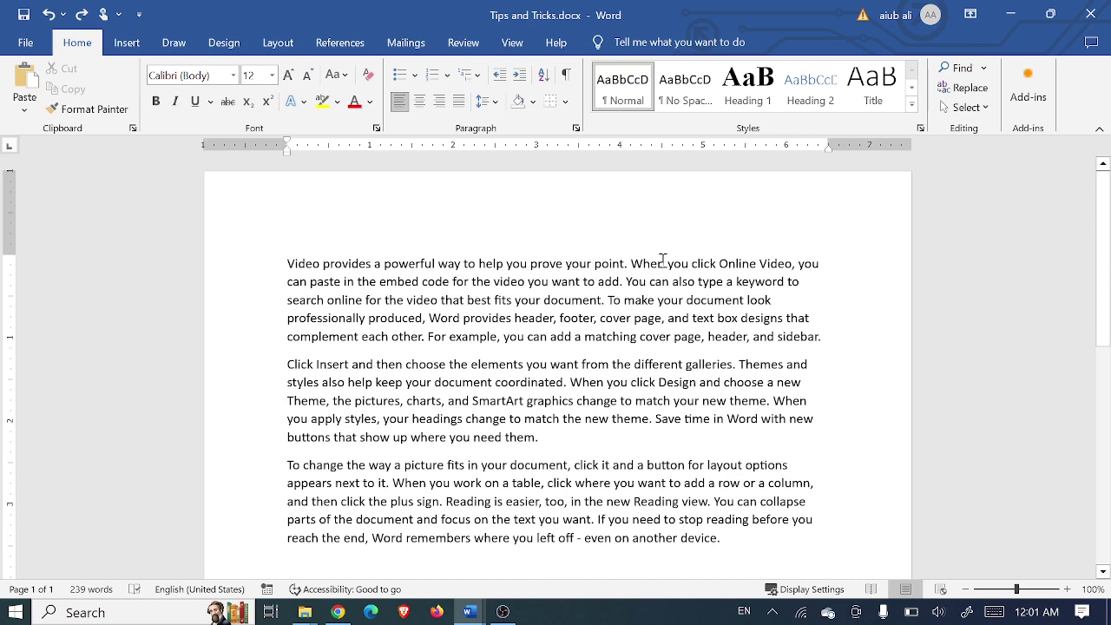
- Select the first paragraph from "When you click" onward, as well as a vertical block of text starting at "When", clearing each selection
left_click_drag(630, 263, 816, 336)
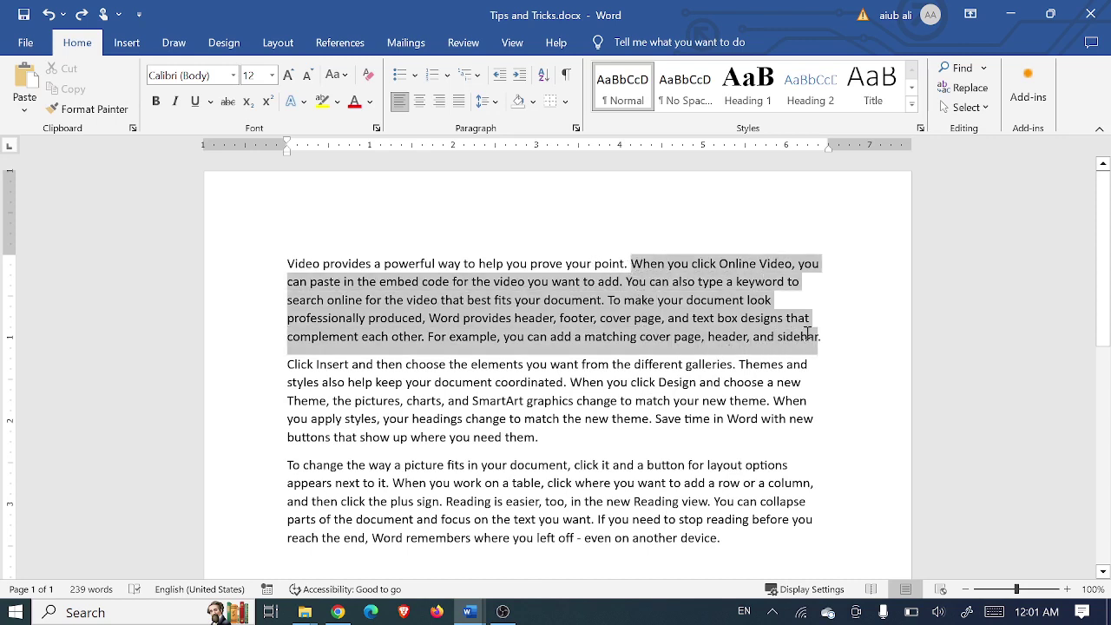
left_click(887, 434)
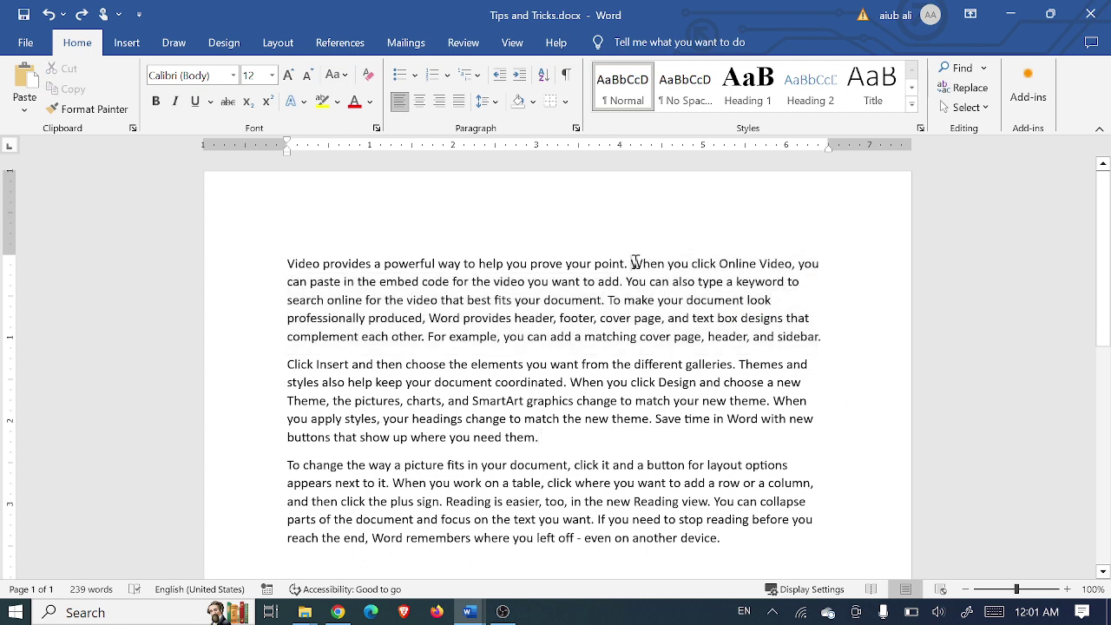
left_click_drag(631, 263, 844, 334)
left_click(803, 375)
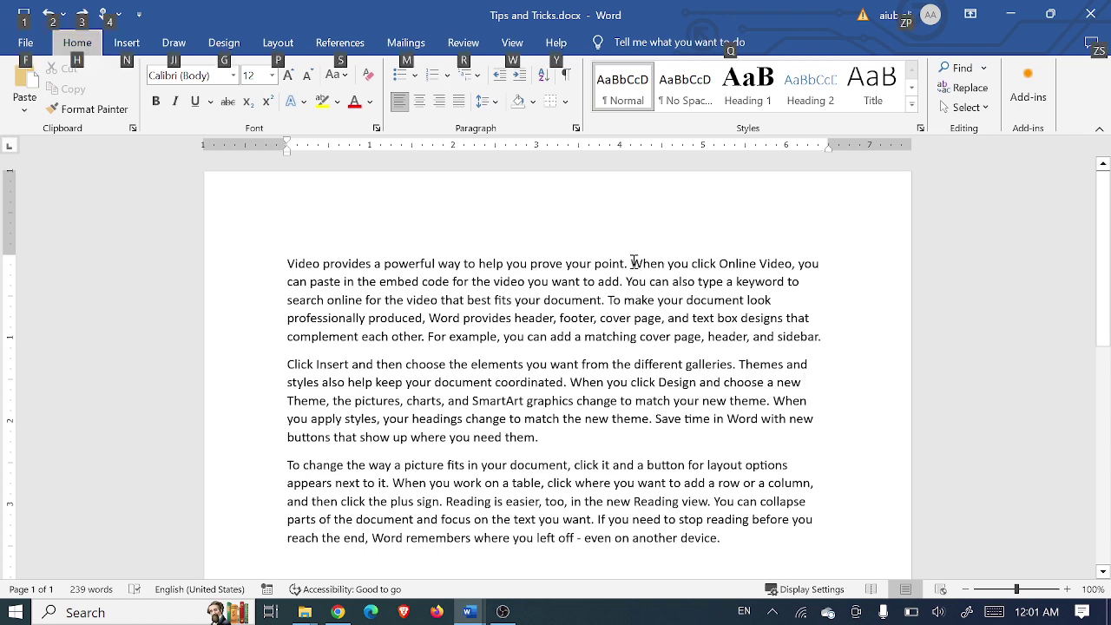
left_click_drag(632, 262, 678, 333)
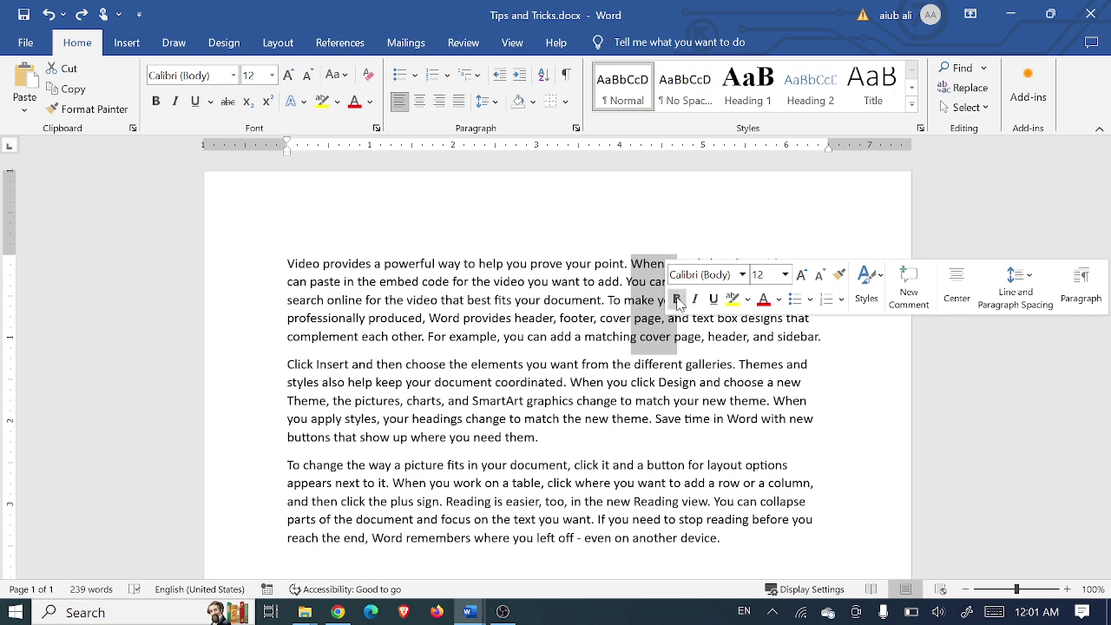
left_click(846, 365)
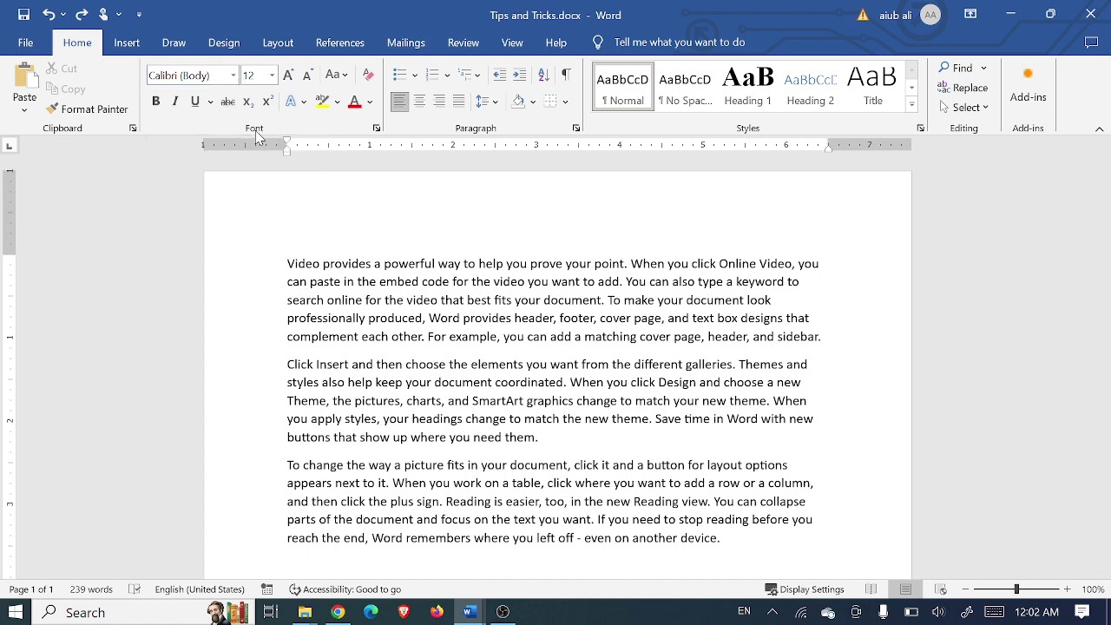
- Open the detailed font settings and choose Times New Roman as the font
left_click(377, 130)
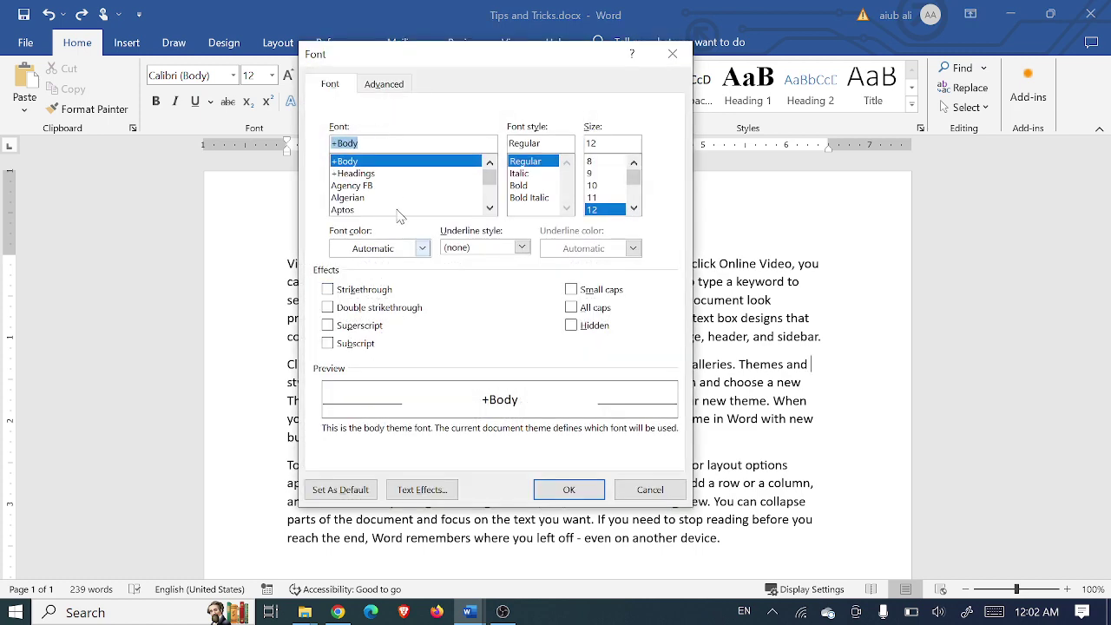
left_click_drag(429, 59, 544, 99)
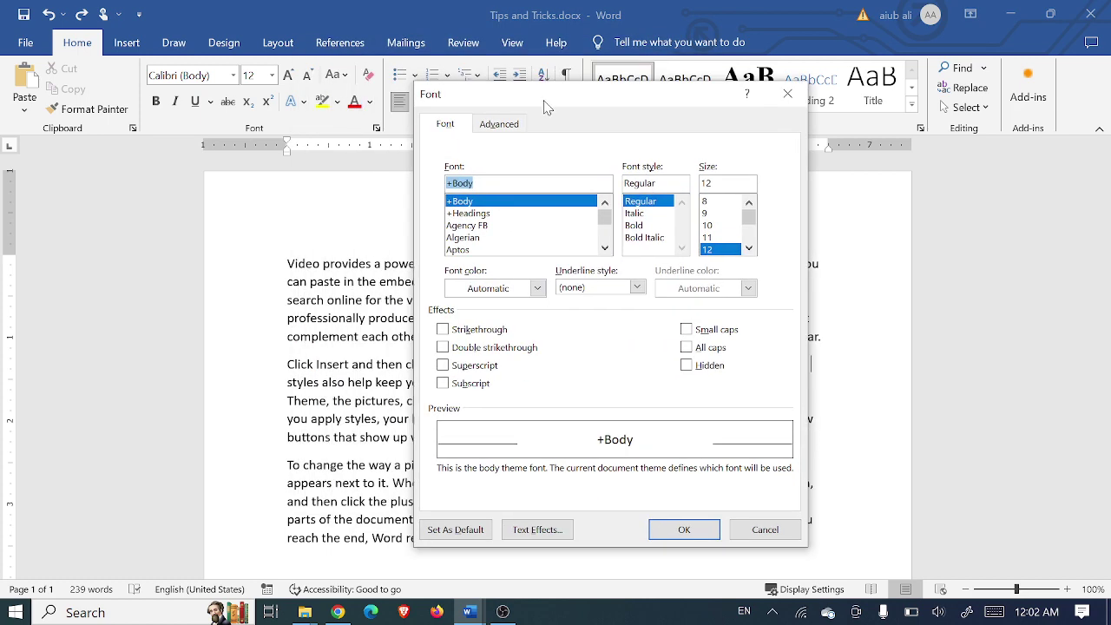
left_click(486, 178)
left_click_drag(486, 179, 450, 182)
key("BackSpace")
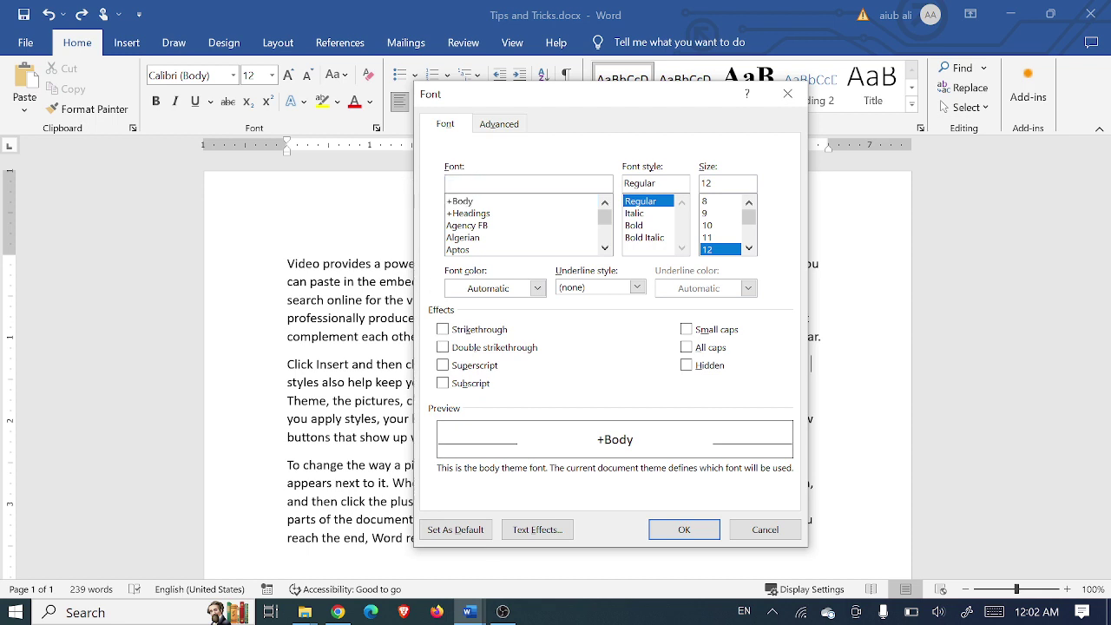
type("Time")
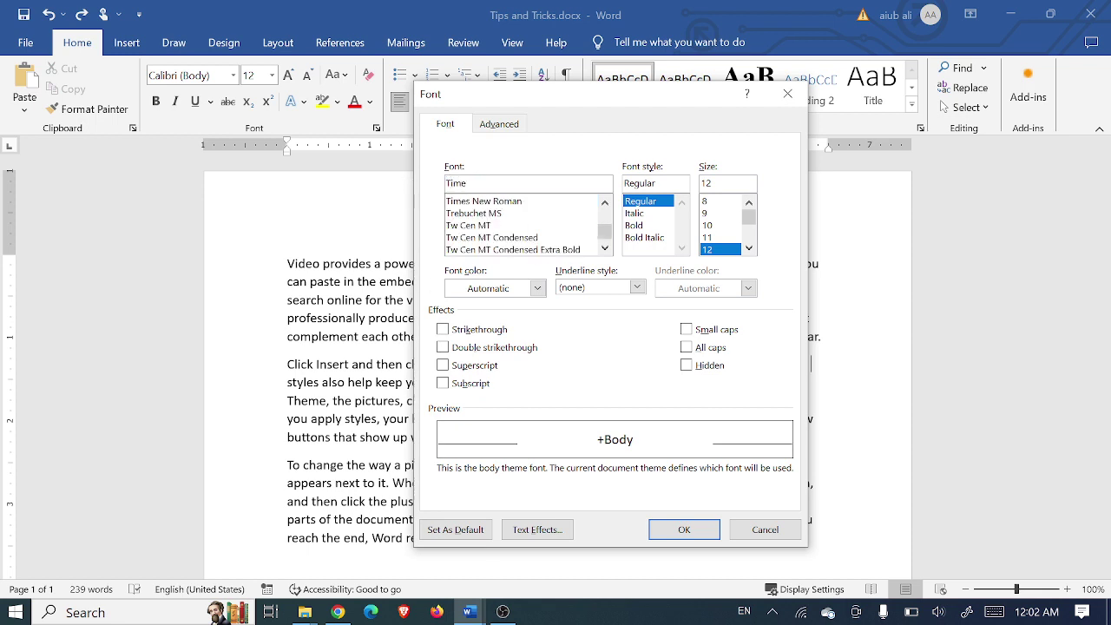
left_click(480, 202)
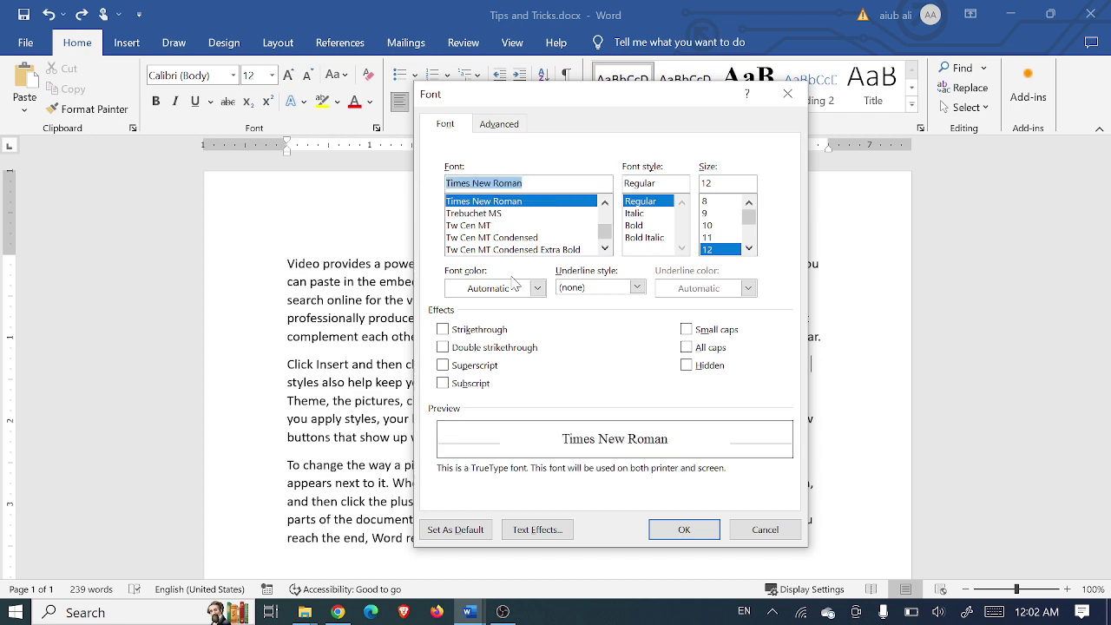
- Choose bold style and size 14, and set this font as the default for this document only
left_click(634, 226)
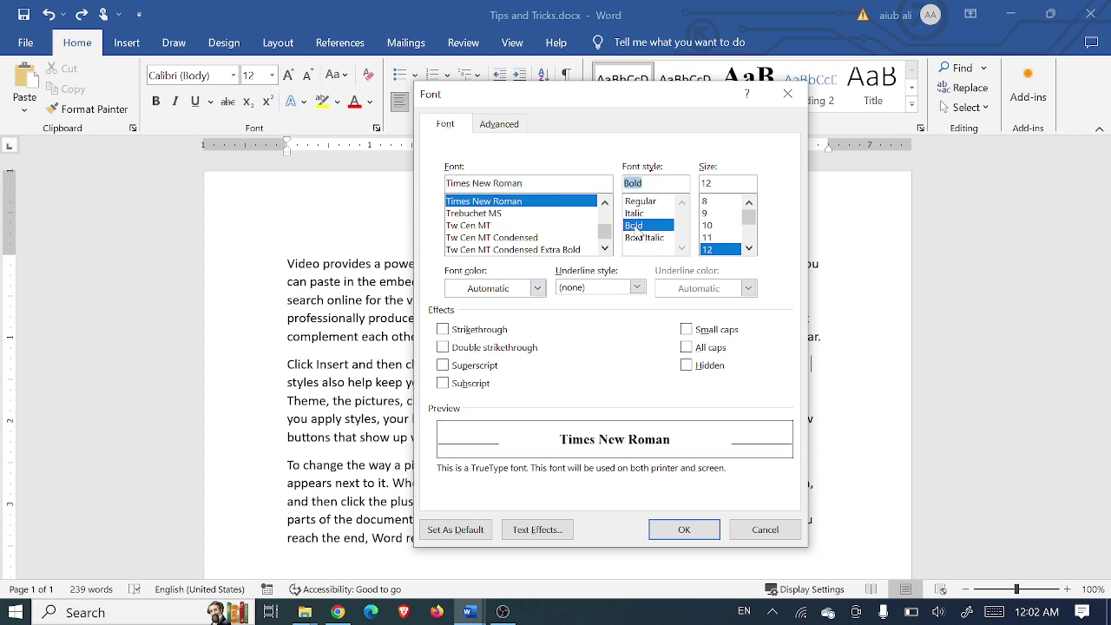
left_click(748, 249)
left_click(748, 249)
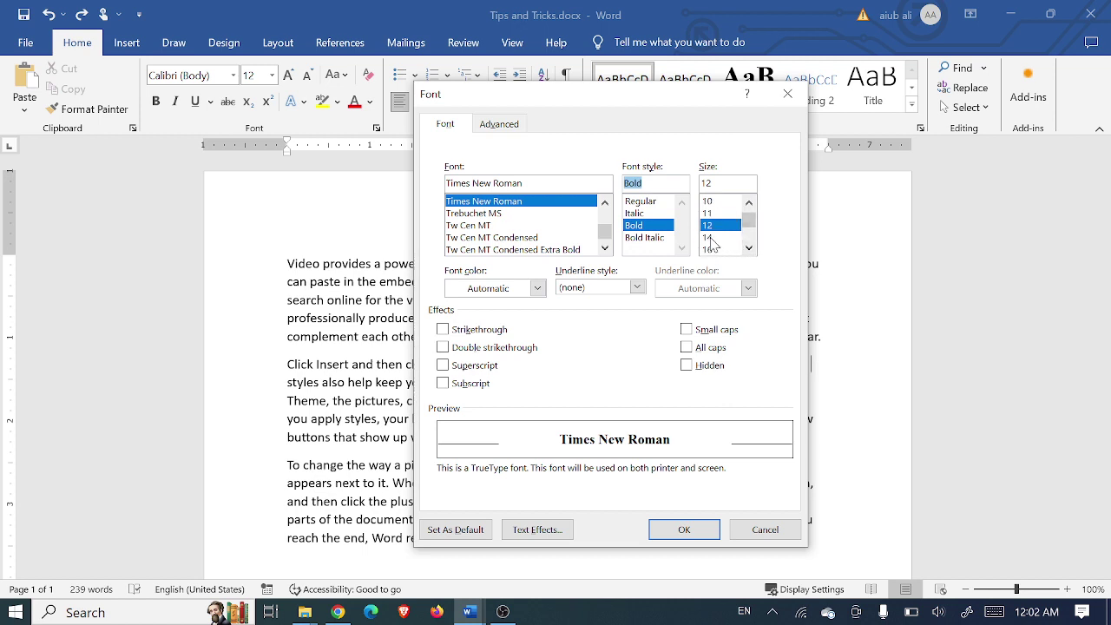
left_click(710, 239)
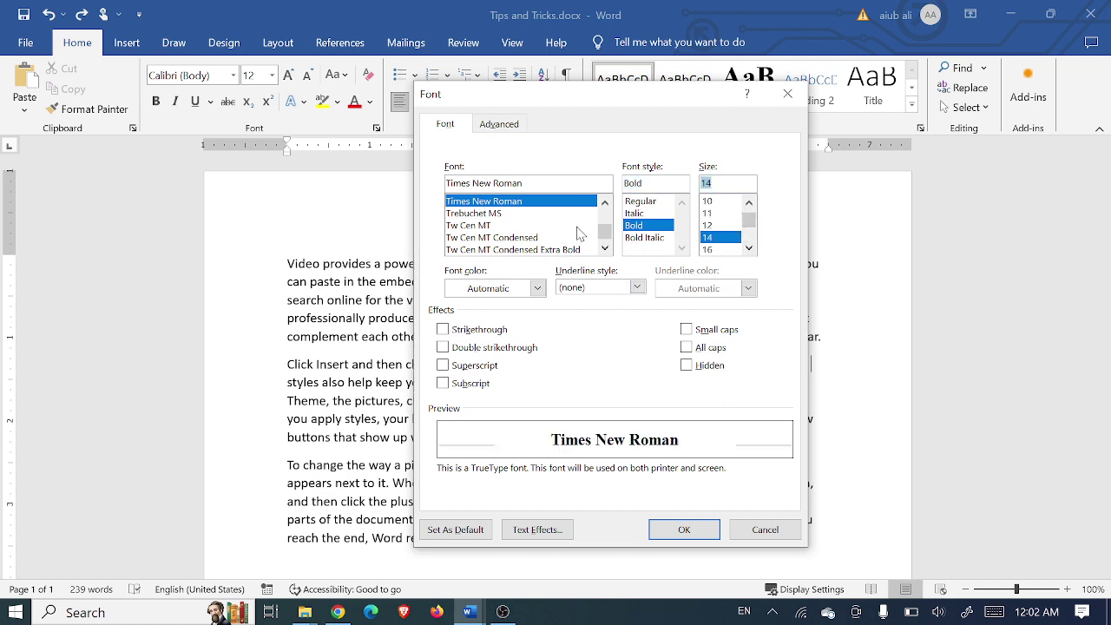
left_click(460, 530)
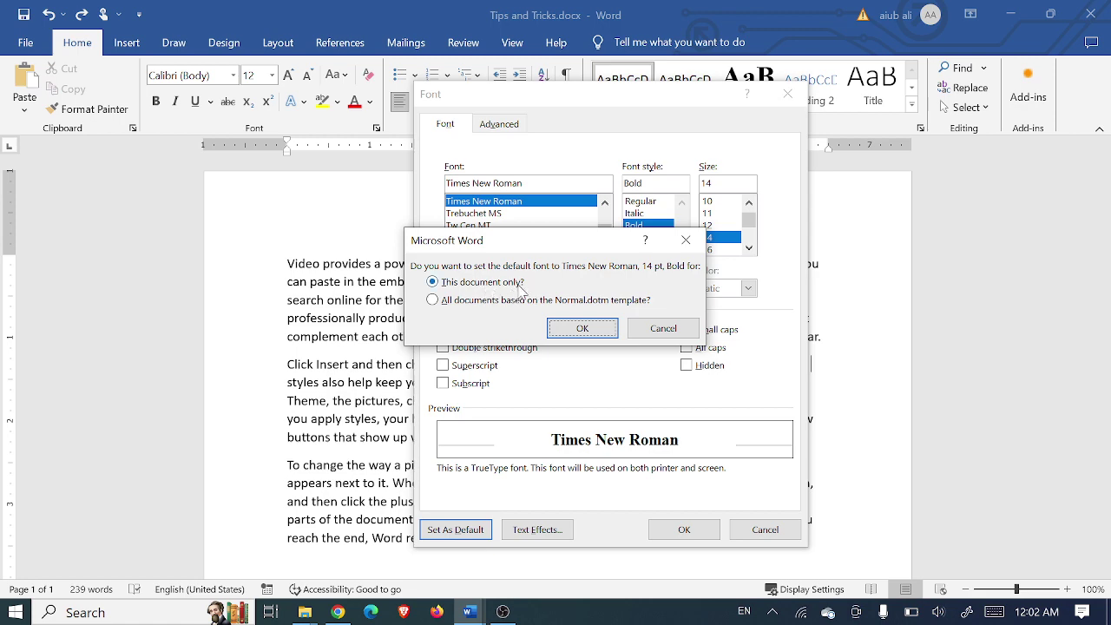
left_click(583, 330)
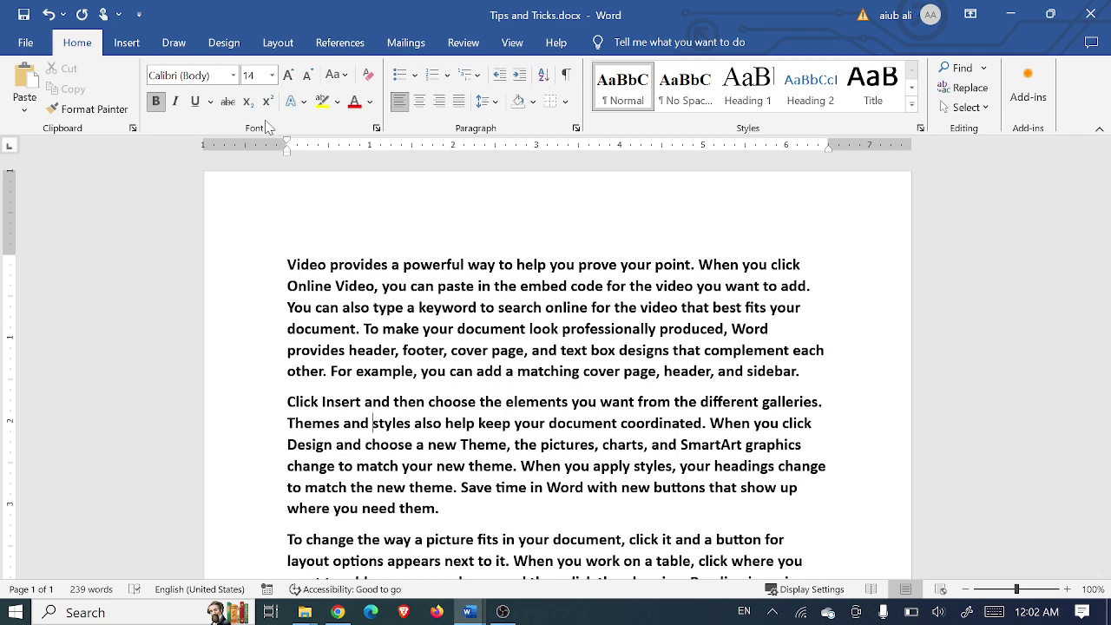
- Change the default font to Calibri with Regular style for this document only
left_click(377, 128)
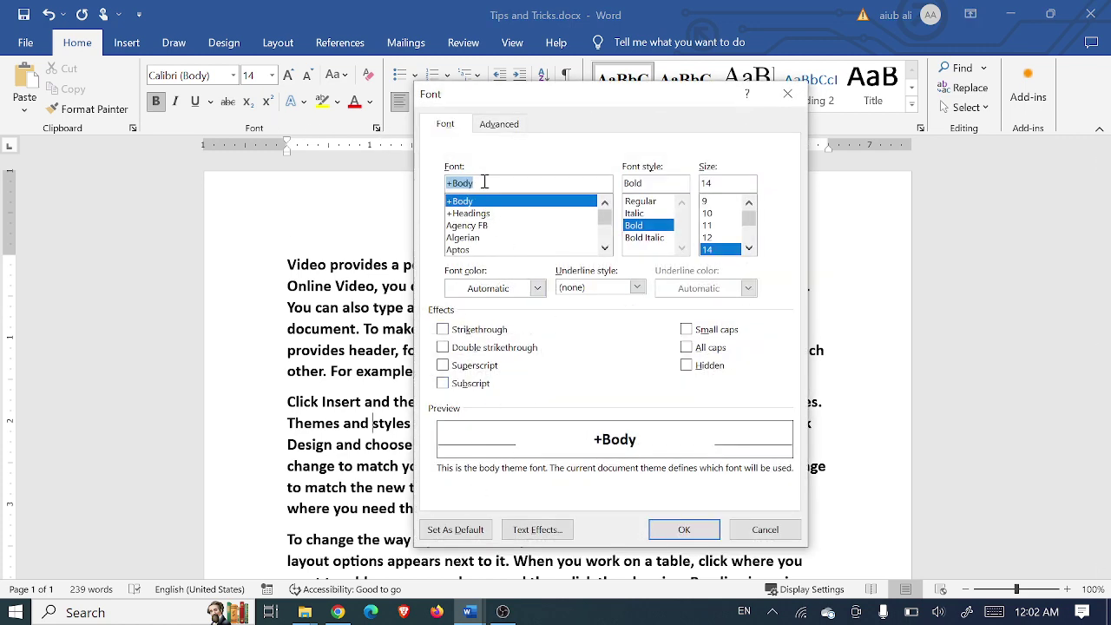
left_click_drag(483, 179, 422, 186)
type("Cal")
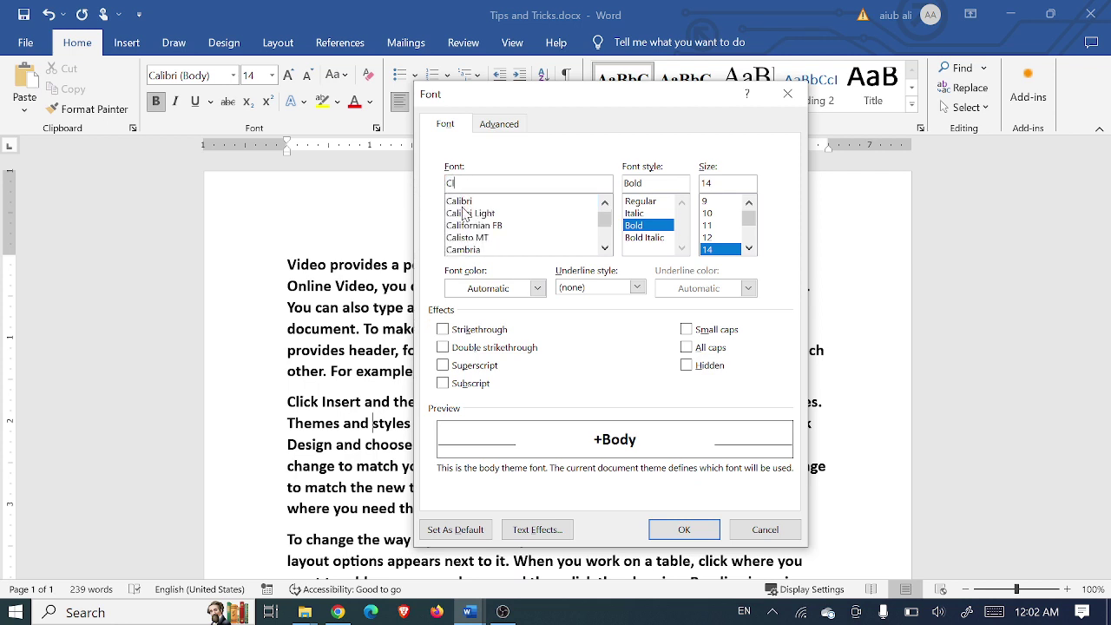
left_click(465, 213)
left_click(466, 202)
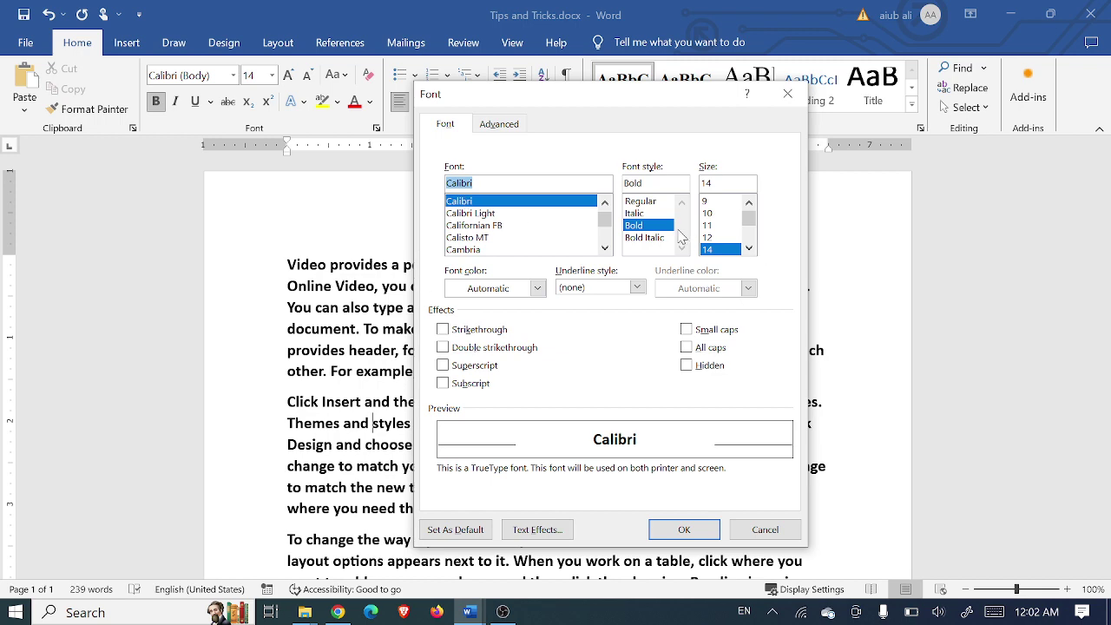
left_click(643, 203)
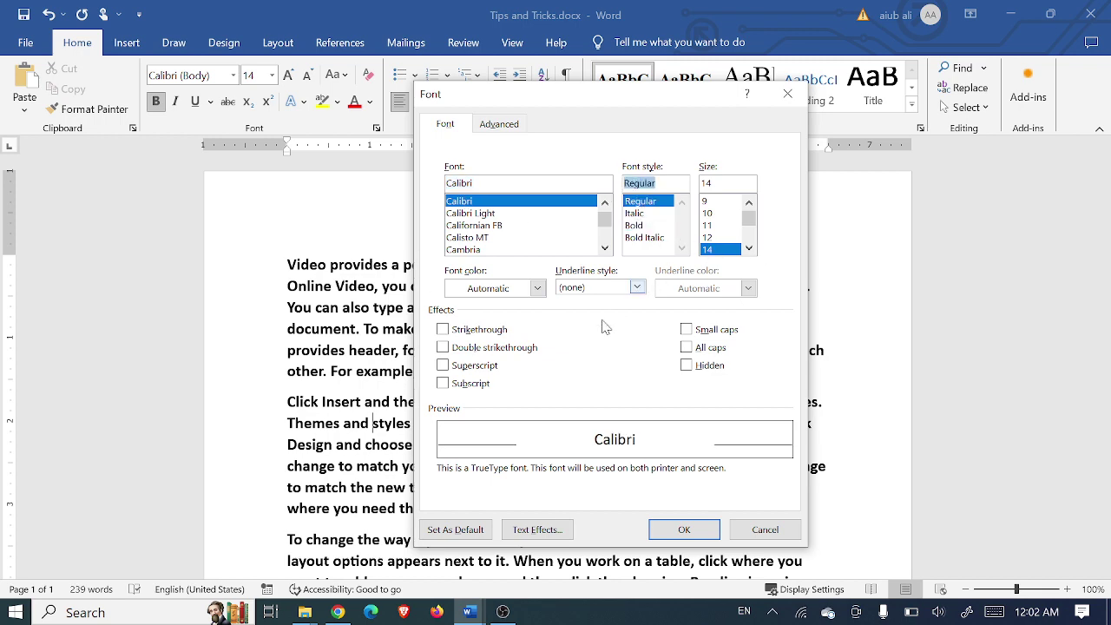
left_click(456, 529)
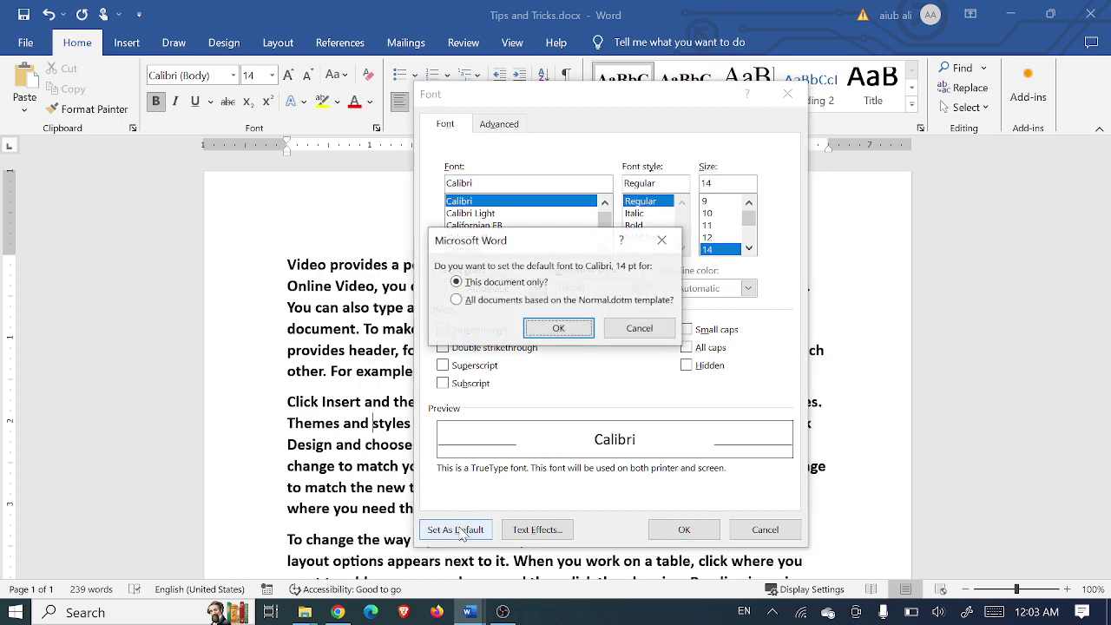
left_click(558, 328)
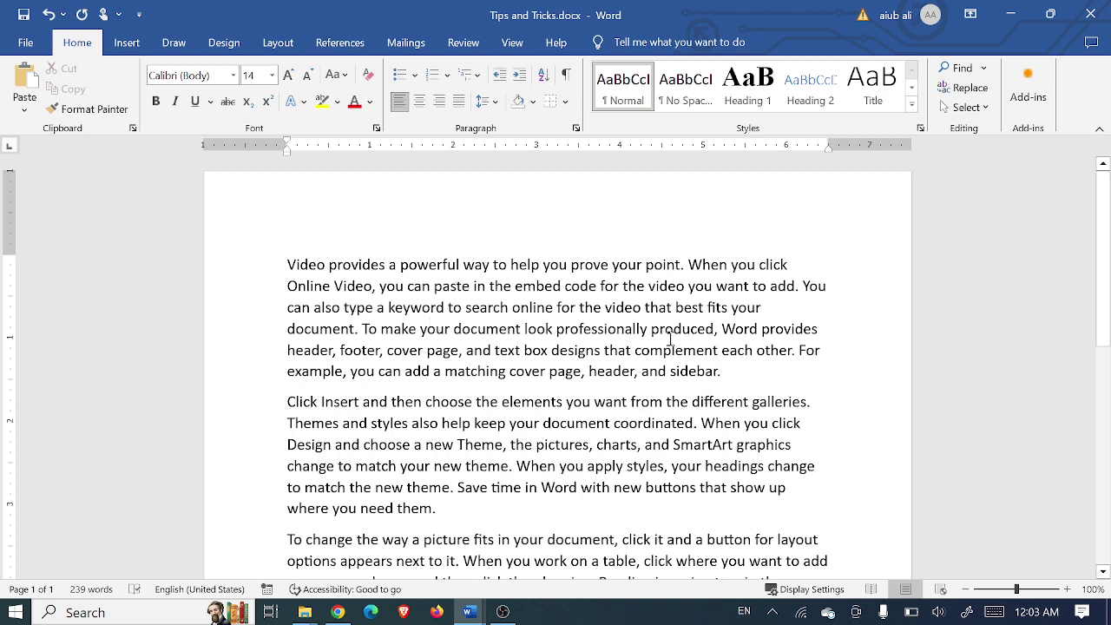
- Format "To make your document look professionally" in the first paragraph as italic, underlined and bold
left_click_drag(648, 331, 363, 331)
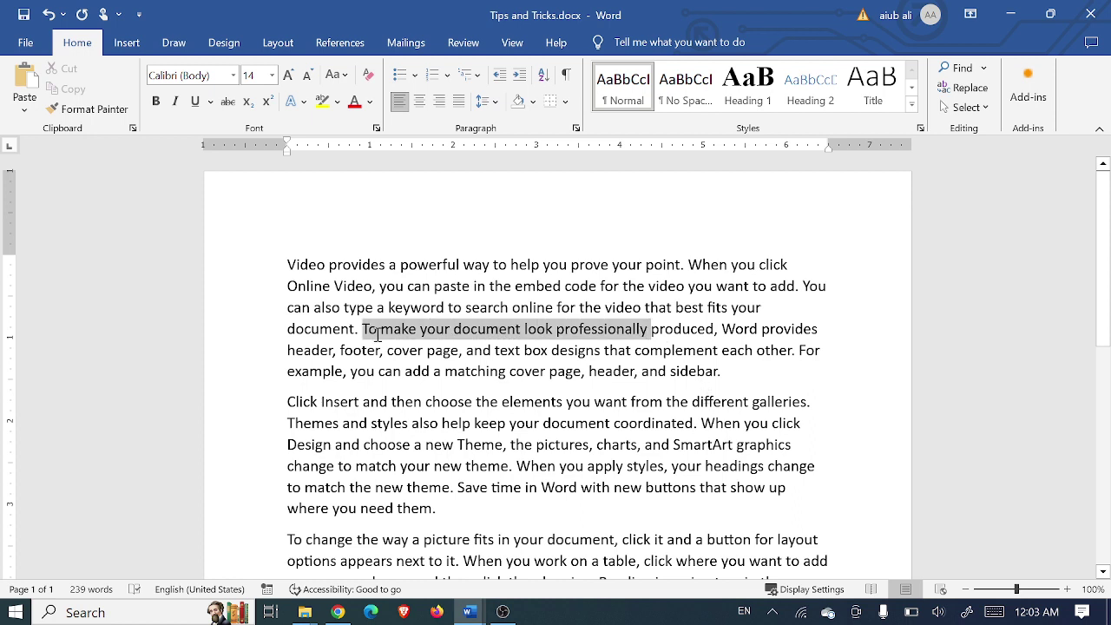
left_click(174, 101)
left_click(195, 101)
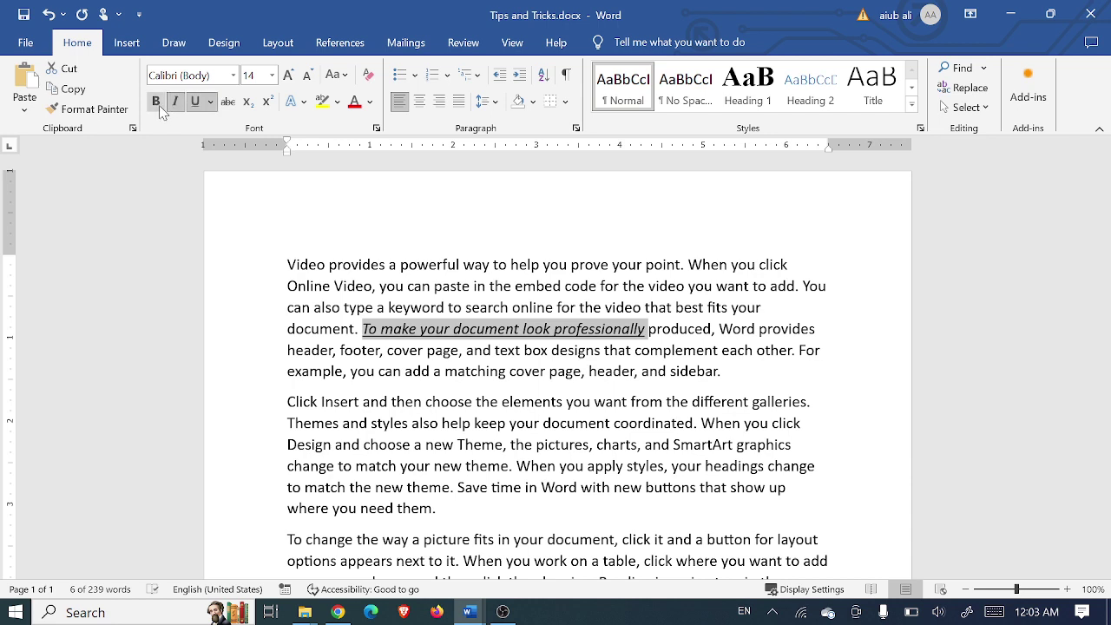
left_click(156, 102)
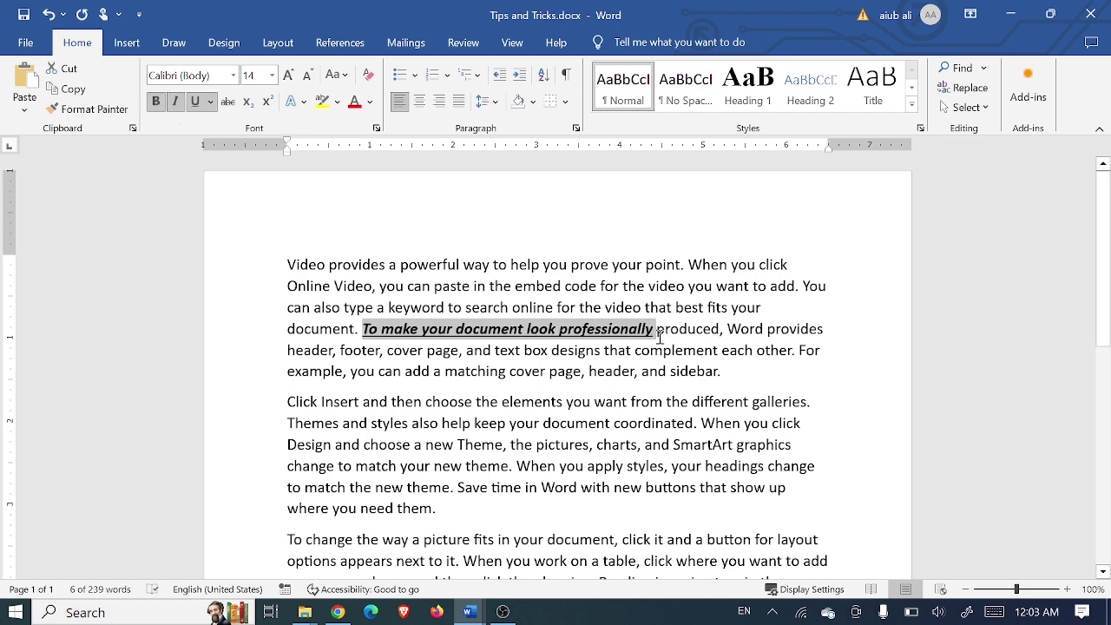
- Clear all character formatting from "To make your document look professionally" at once and deselect the text
left_click_drag(646, 334, 364, 333)
key("ctrl+space")
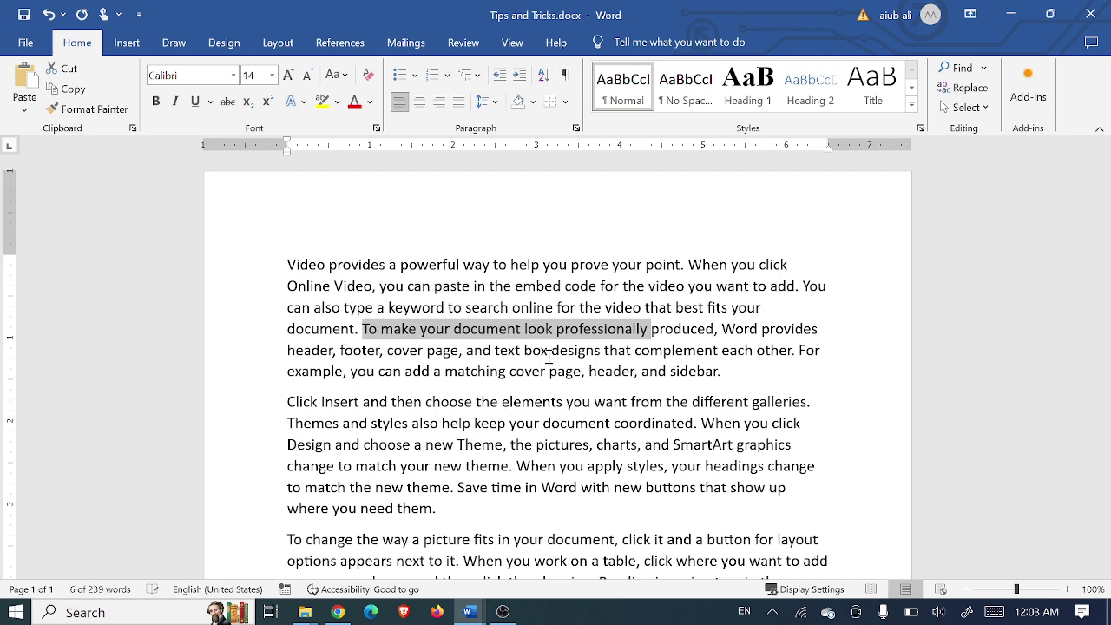
left_click(636, 352)
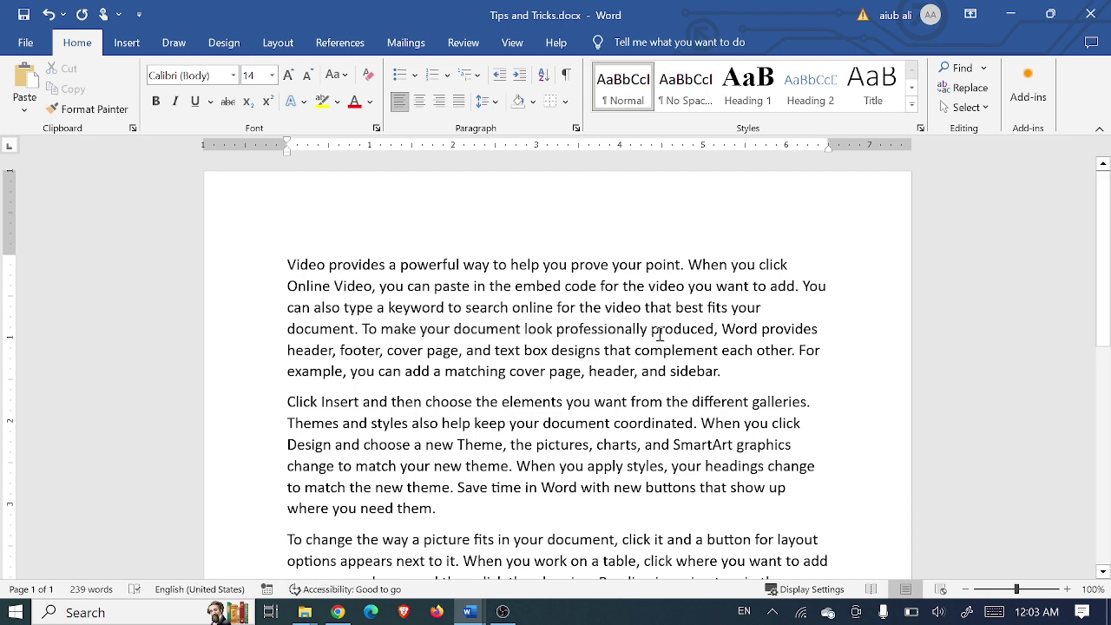
- Select the word "professionally", try deleting single characters near "produced" in the first paragraph, and undo the deletion
double_click(599, 329)
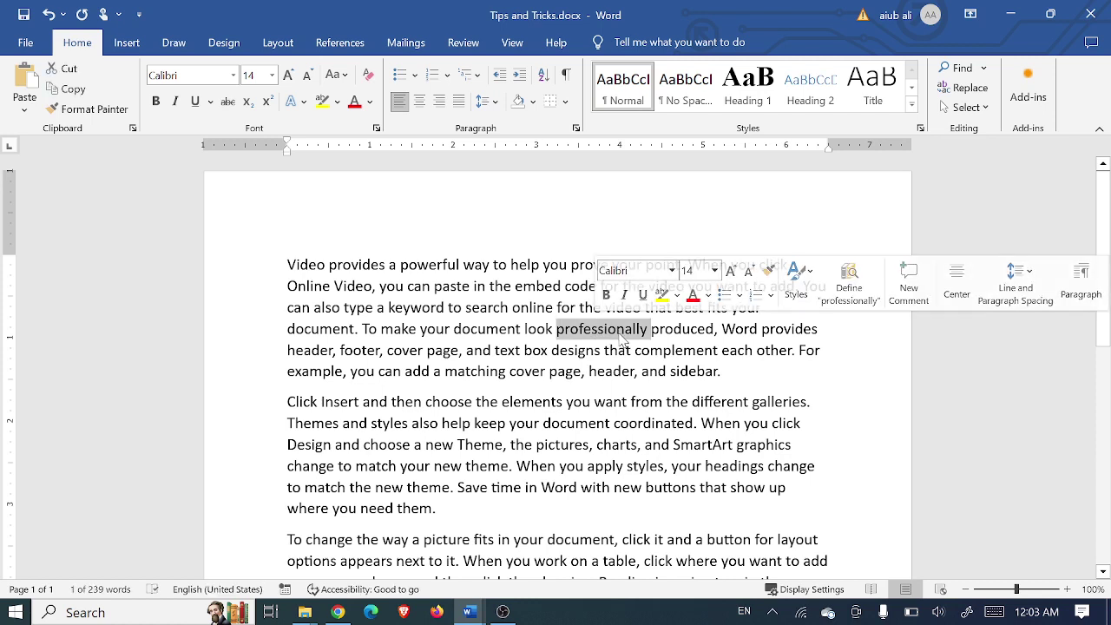
left_click(673, 351)
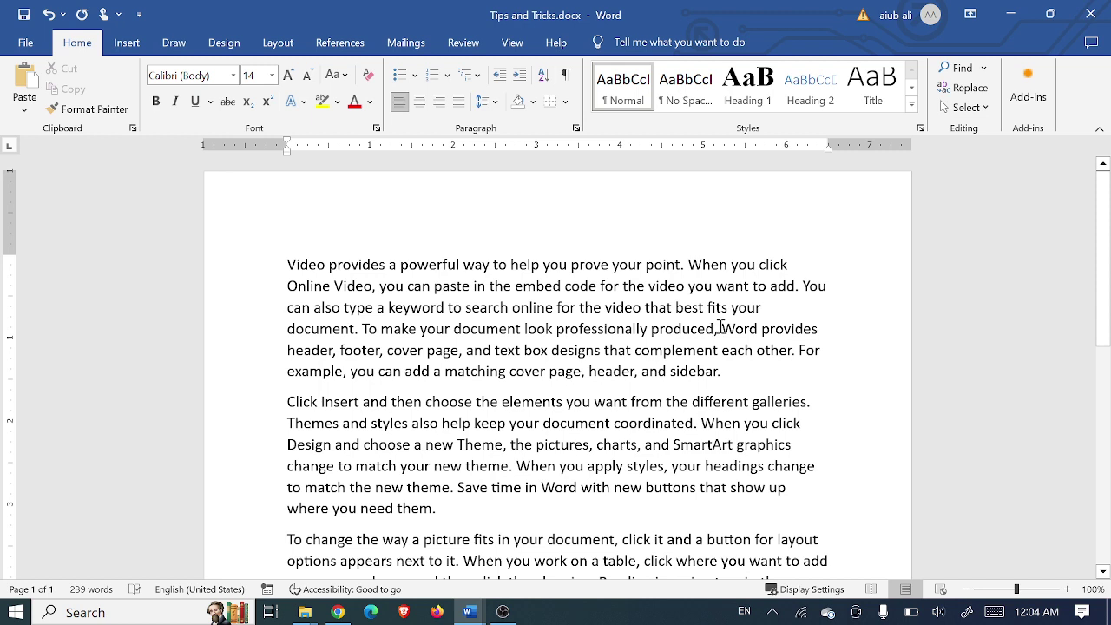
double_click(639, 328)
left_click(682, 331)
key("BackSpace")
key("BackSpace")
key("BackSpace")
key("ctrl+z")
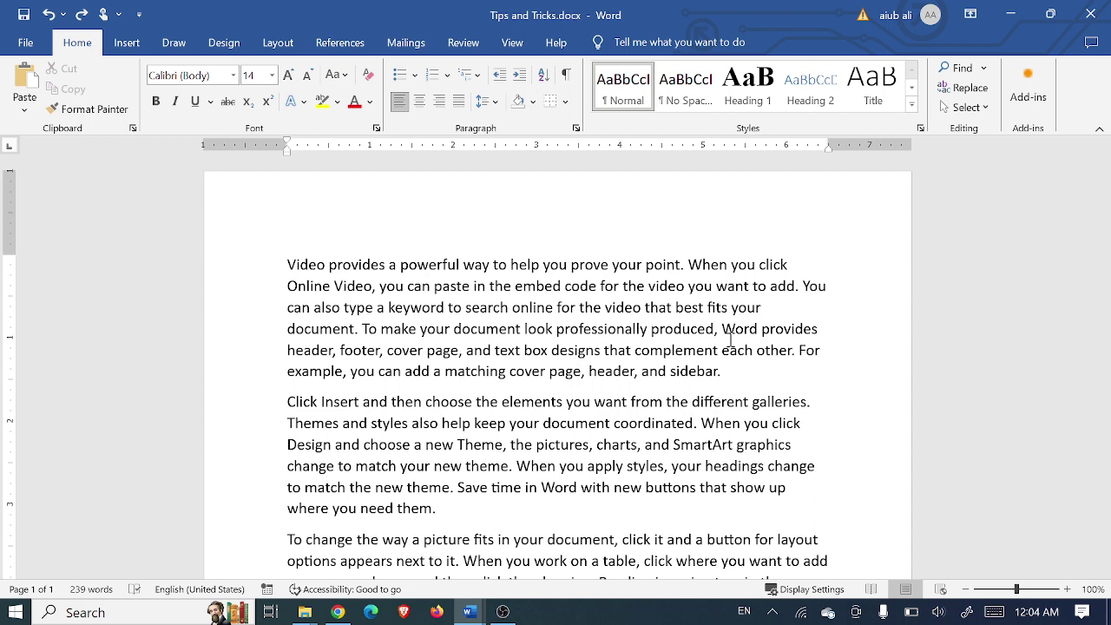
- Delete the words "professionally produced" from the first paragraph, one whole word at a time
key("ctrl+BackSpace")
key("ctrl+BackSpace")
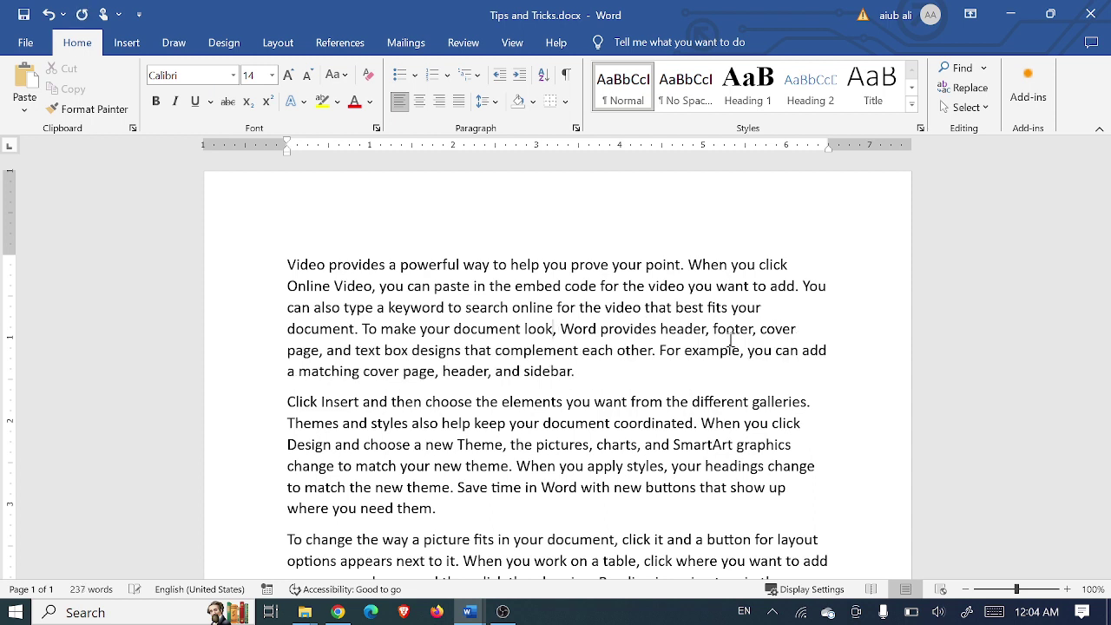
- Delete the words "To make your document look" from the first paragraph, one whole word at a time
key("ctrl+BackSpace")
key("ctrl+BackSpace")
key("ctrl+BackSpace")
key("ctrl+BackSpace")
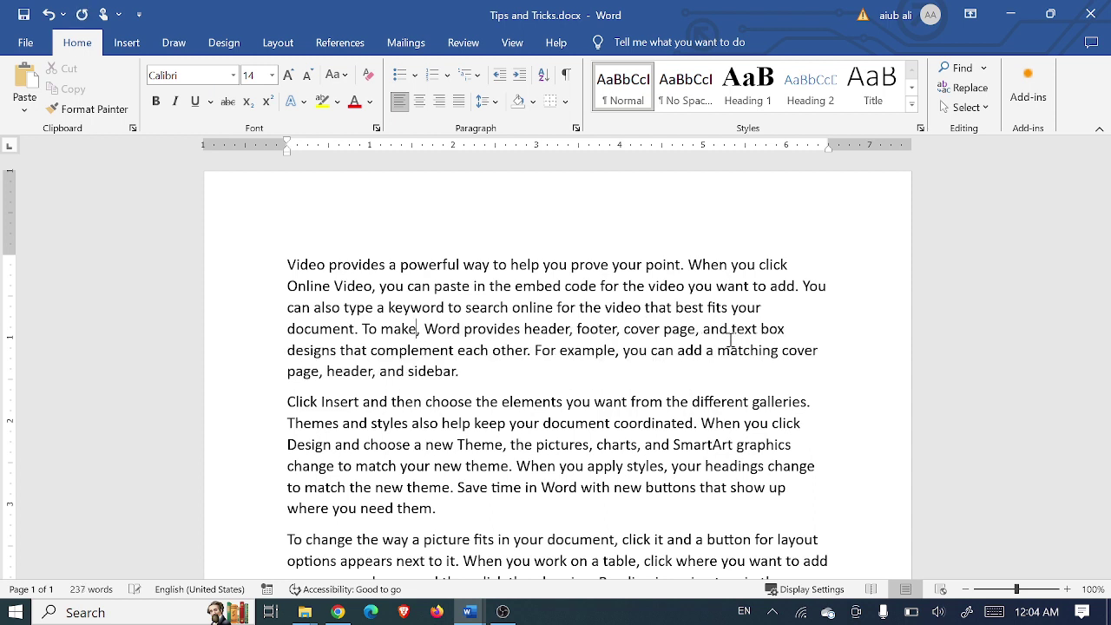
key("ctrl+BackSpace")
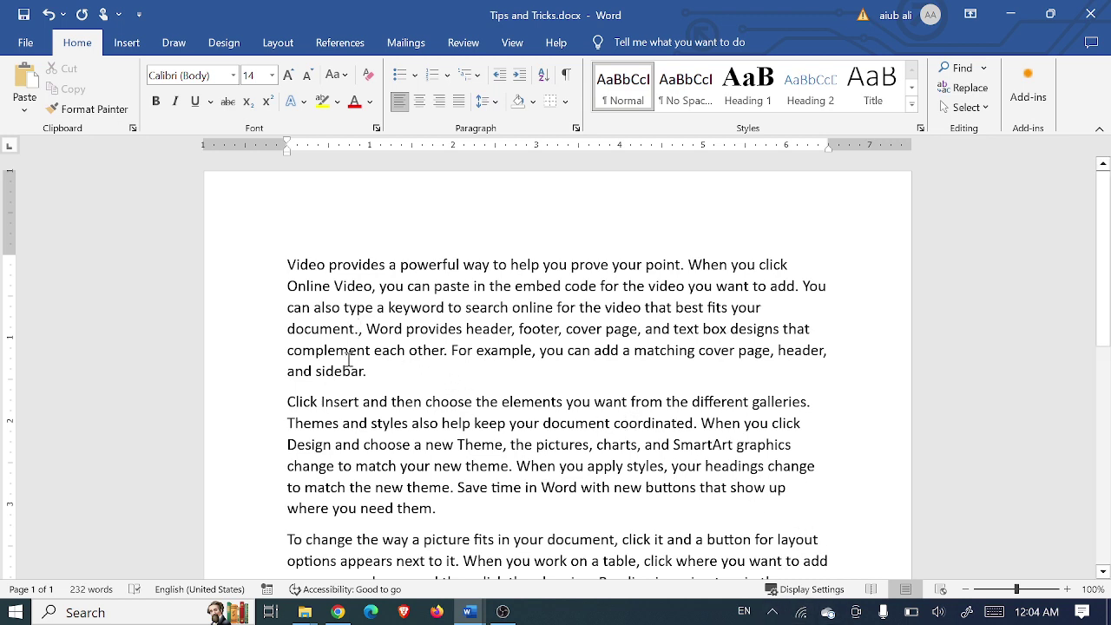
- Insert two blank lines above the first paragraph
left_click(289, 260)
key("Return")
key("Return")
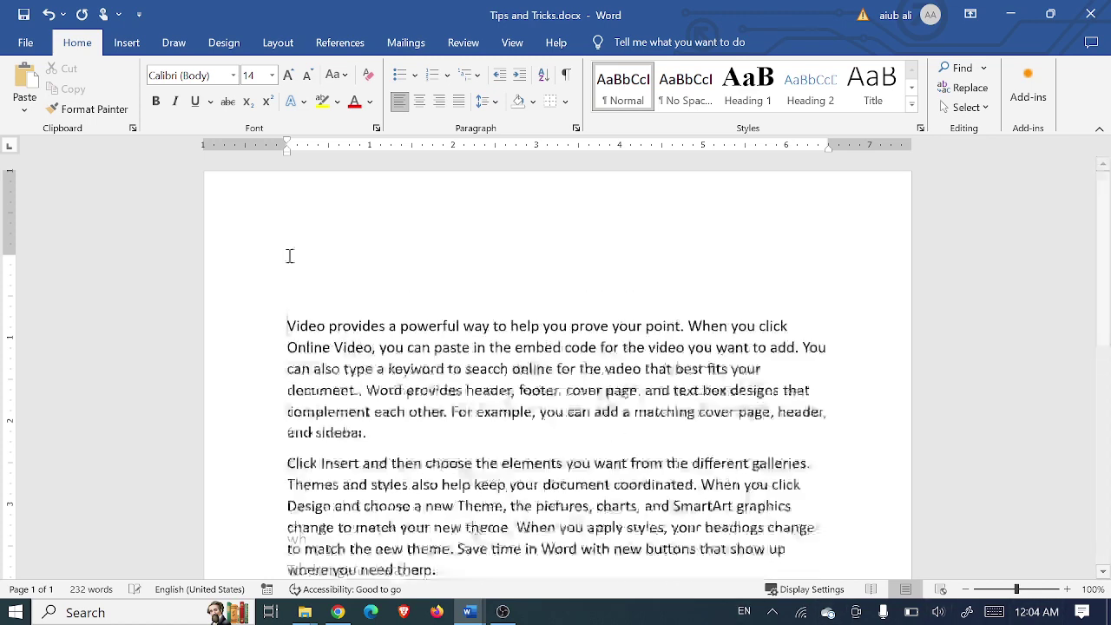
- Try entering "very" and "vd" on the blank first line, erasing each word
type("ver")
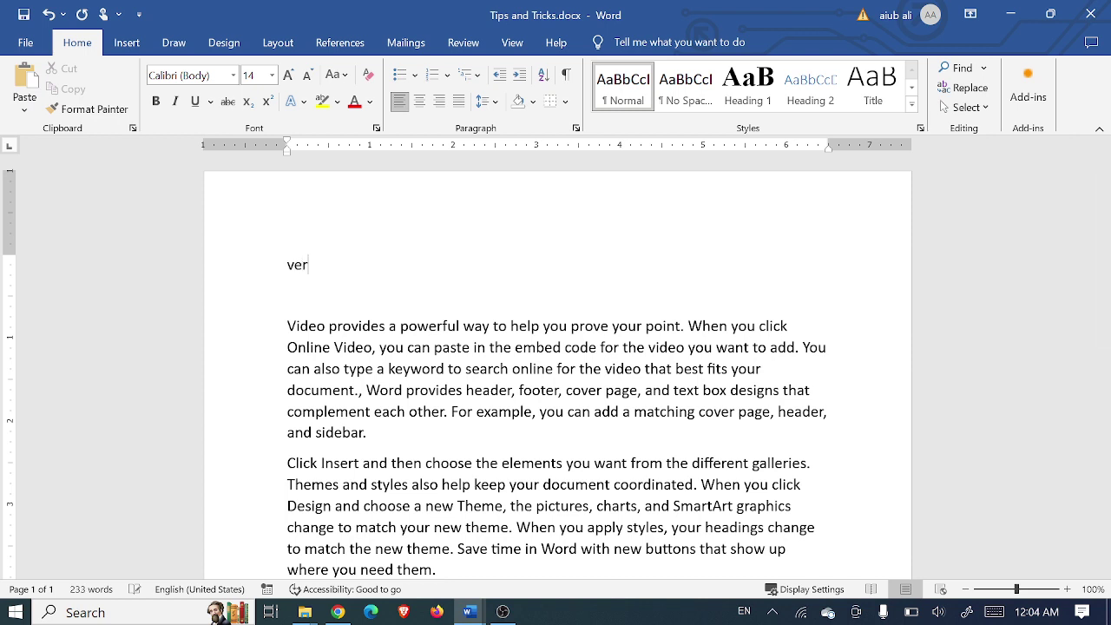
type("y")
key("BackSpace")
key("BackSpace")
key("BackSpace")
key("BackSpace")
key("BackSpace")
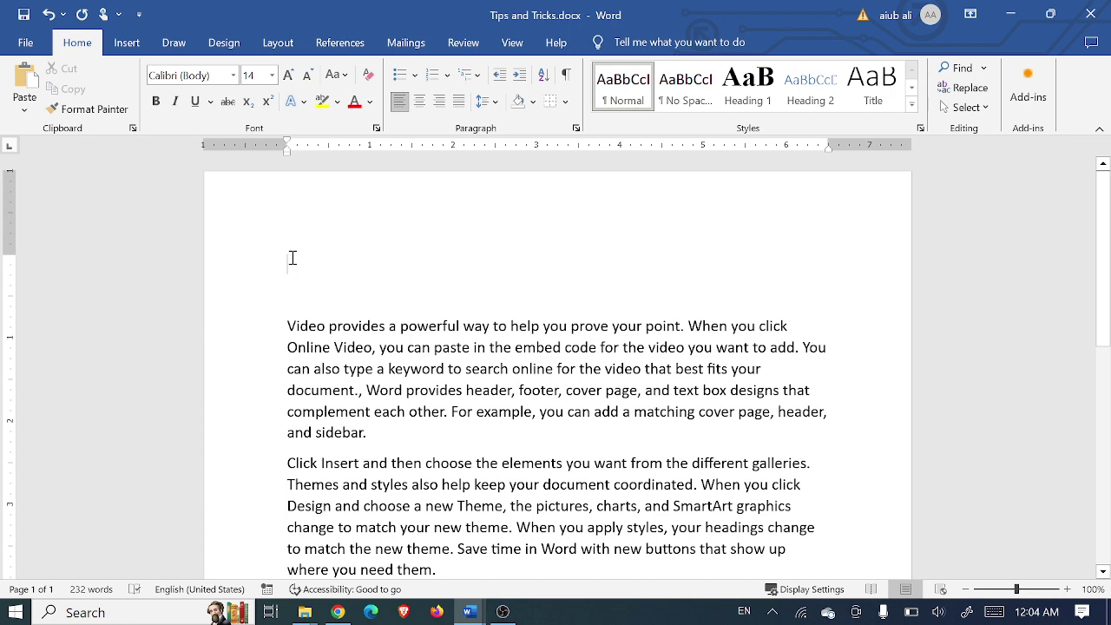
type("vd")
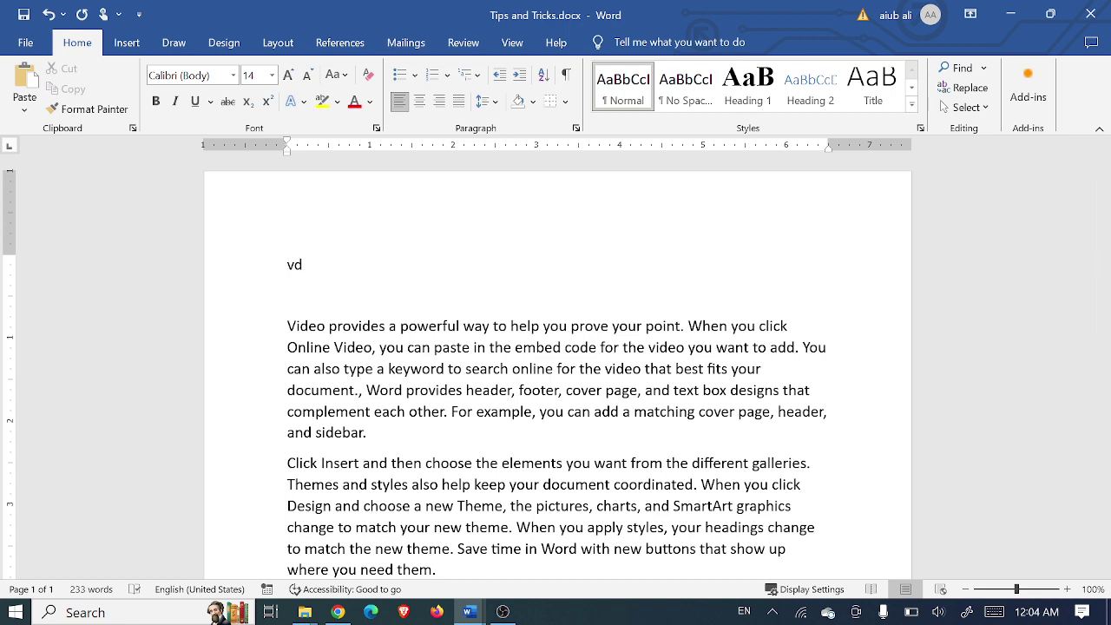
key("BackSpace")
key("BackSpace")
key("BackSpace")
- Open the AutoCorrect settings from the proofing options
left_click(29, 45)
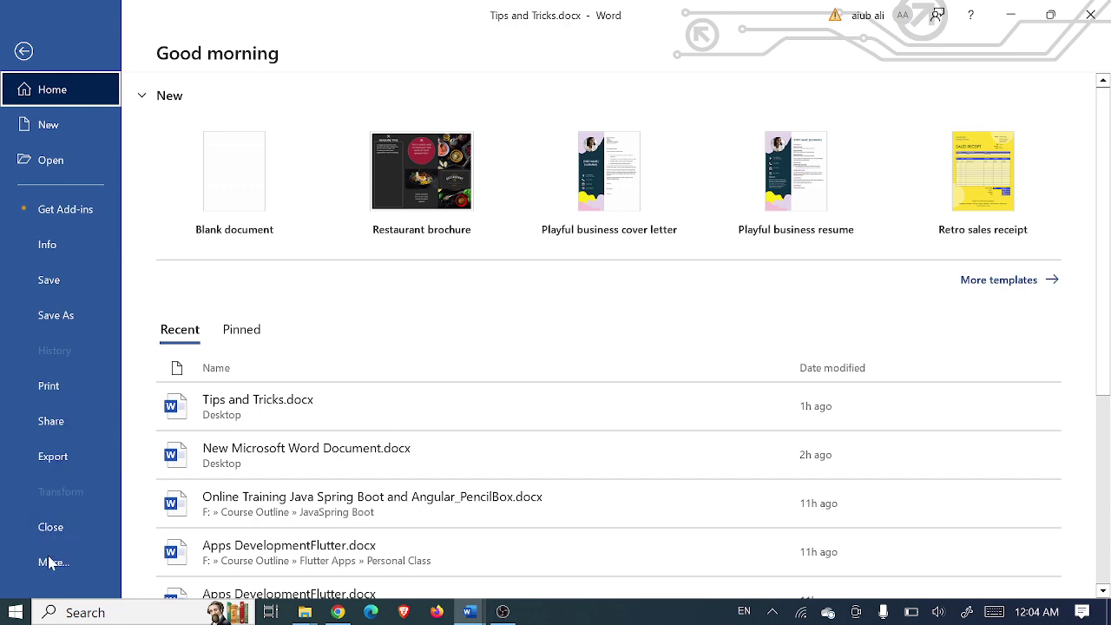
left_click(53, 562)
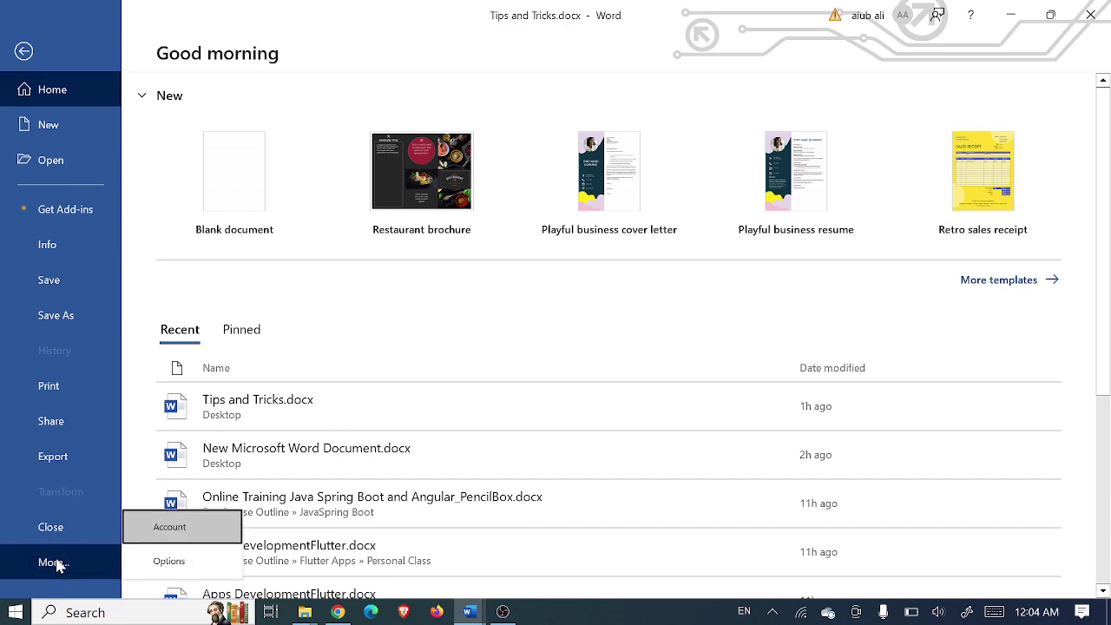
left_click(170, 563)
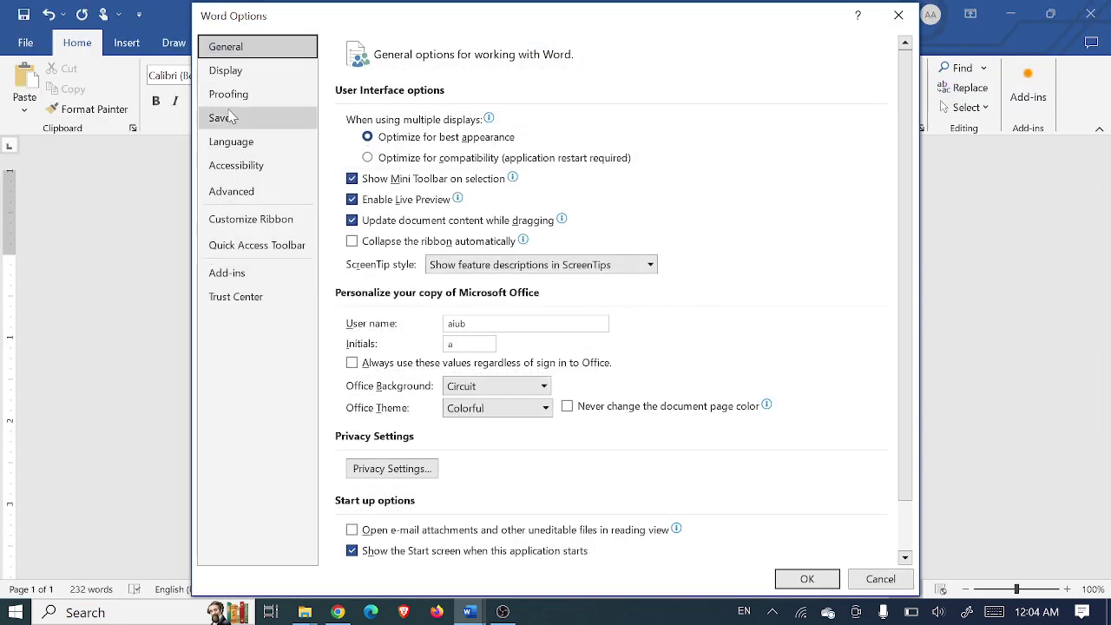
left_click(227, 94)
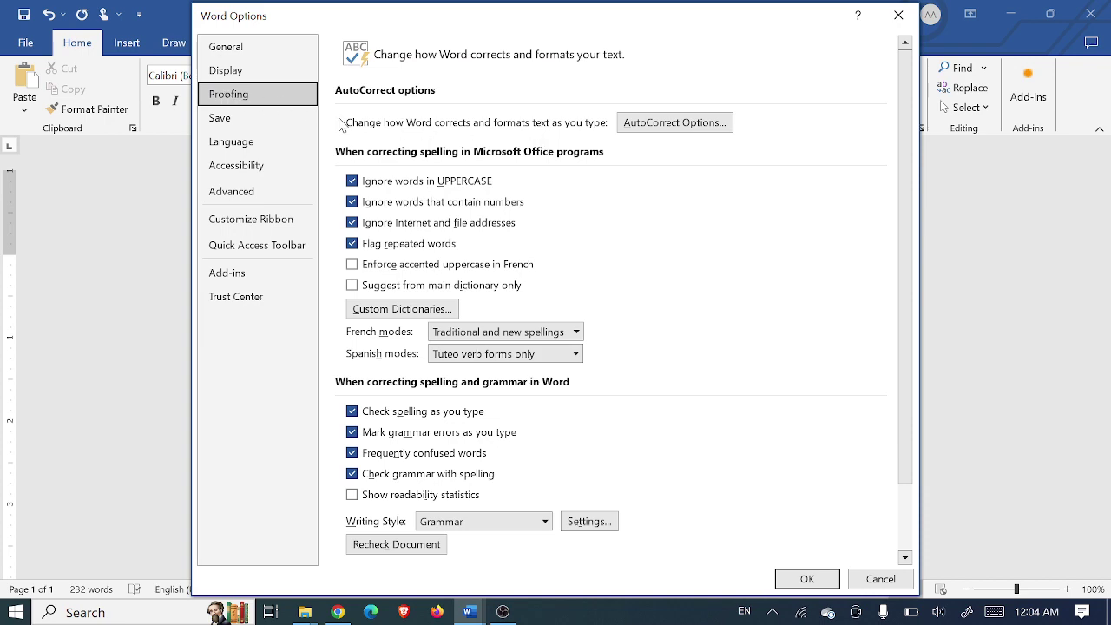
left_click(662, 126)
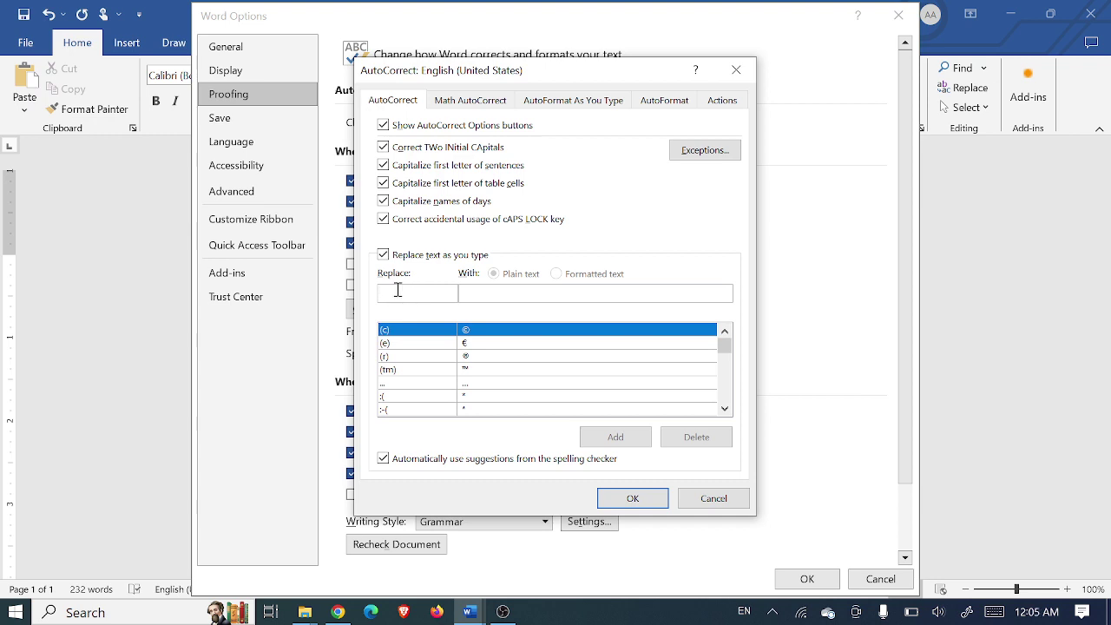
- Add an AutoCorrect entry that replaces "vd" with "My video"
left_click(398, 291)
type("vd")
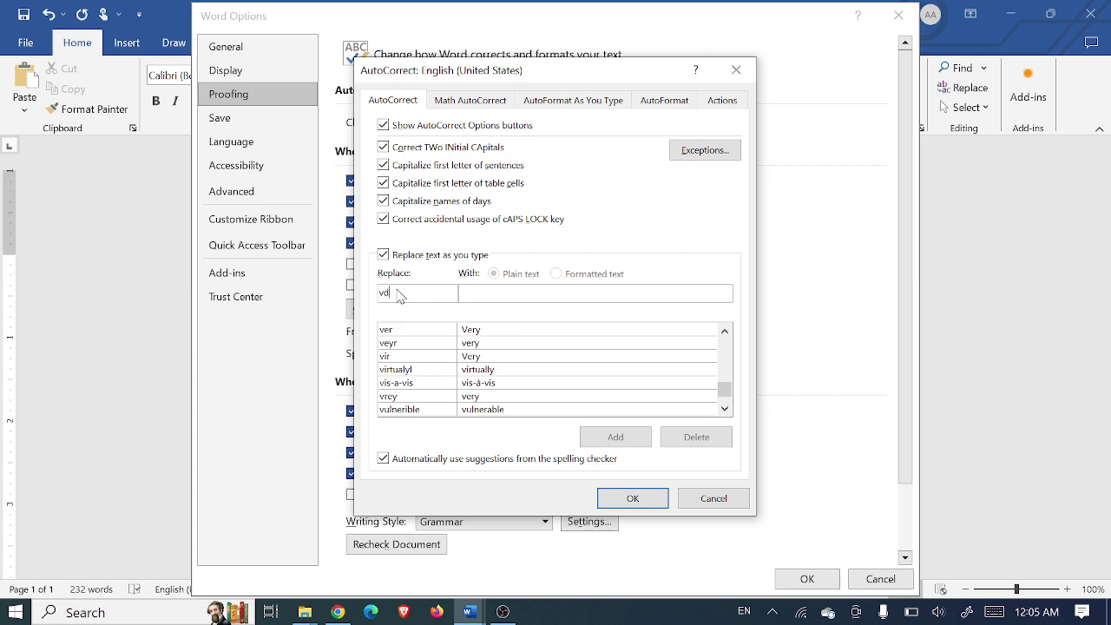
left_click(489, 293)
type("My vid")
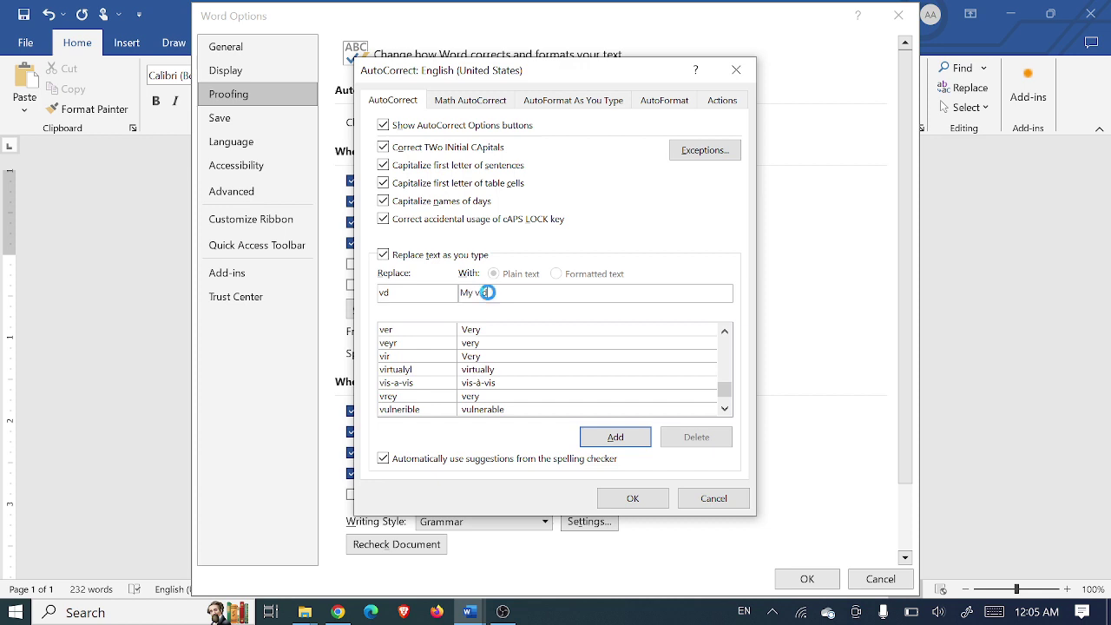
type("eo")
left_click(615, 436)
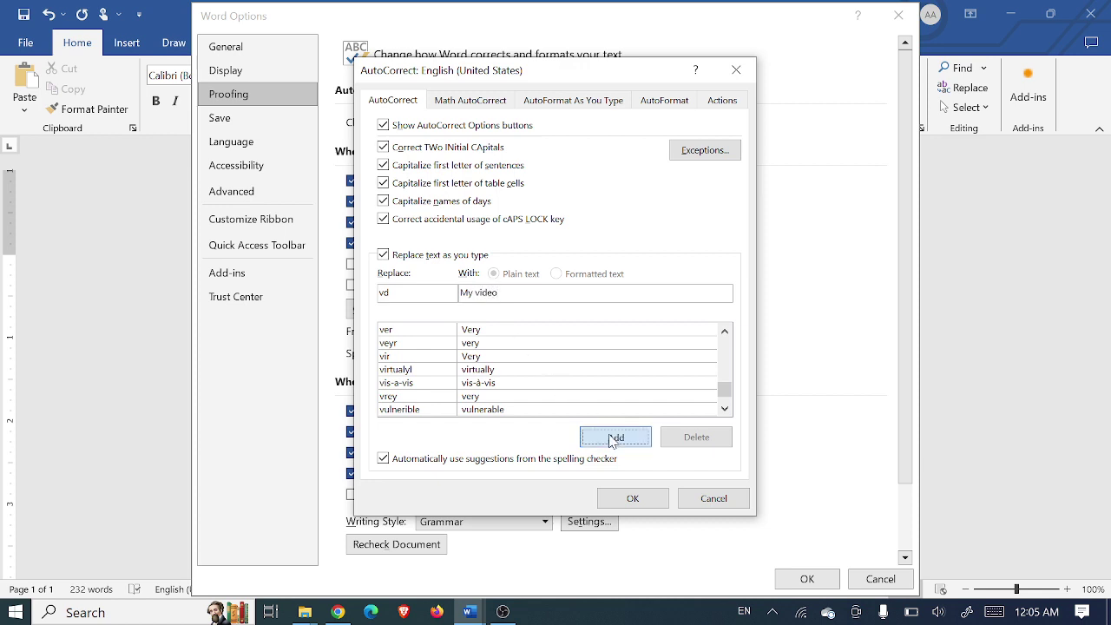
- Add an AutoCorrect entry that replaces "ms" with "my microsoft word" and accept the changed options
left_click(403, 291)
double_click(404, 291)
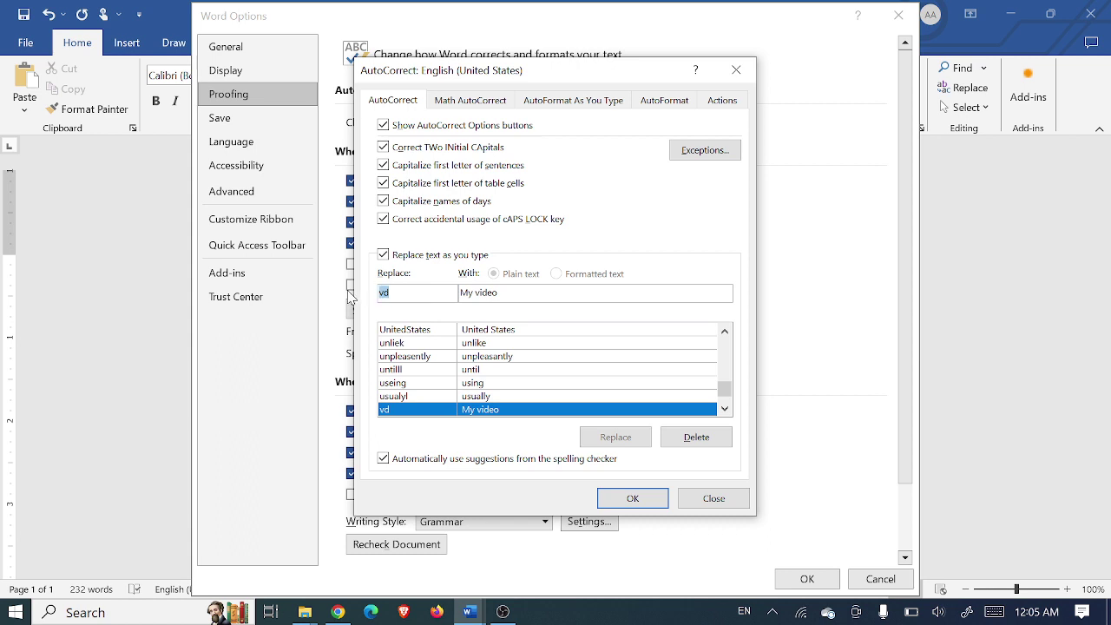
type("ms")
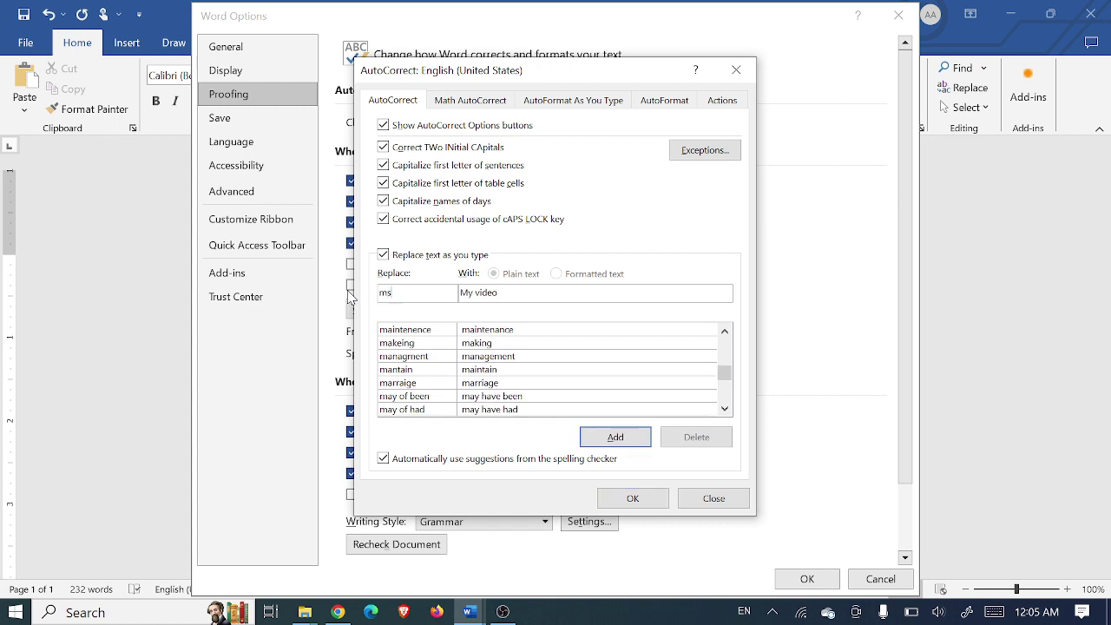
left_click_drag(505, 293, 449, 293)
type("my s")
key("BackSpace")
type("me")
key("BackSpace")
type("ic")
type("rosfot")
key("BackSpace")
key("BackSpace")
type("oft word")
left_click(620, 443)
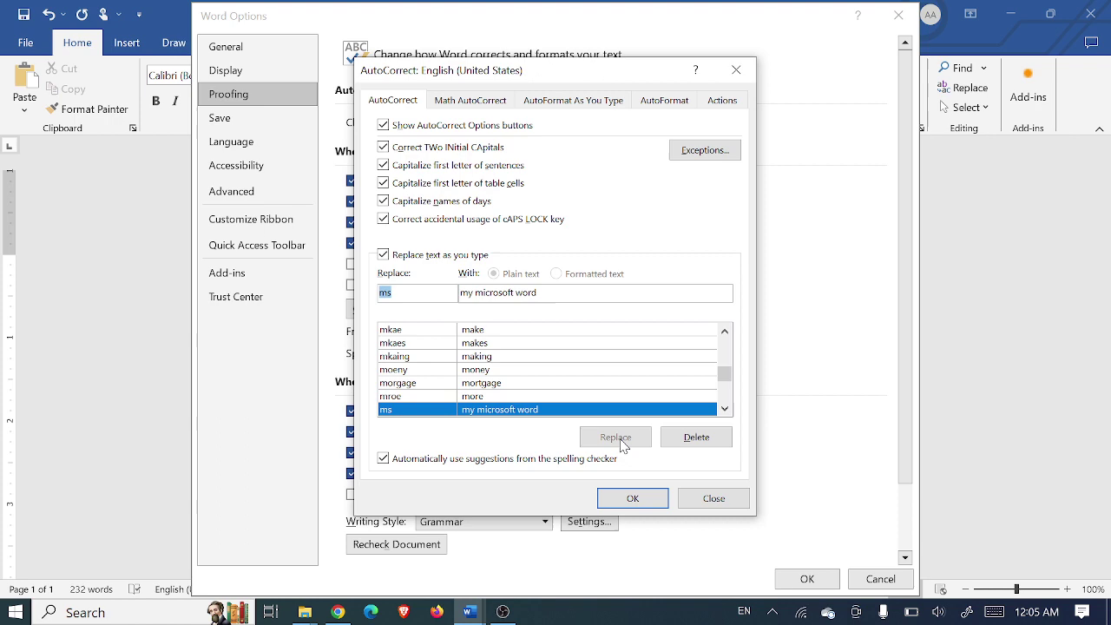
left_click(632, 498)
left_click(807, 582)
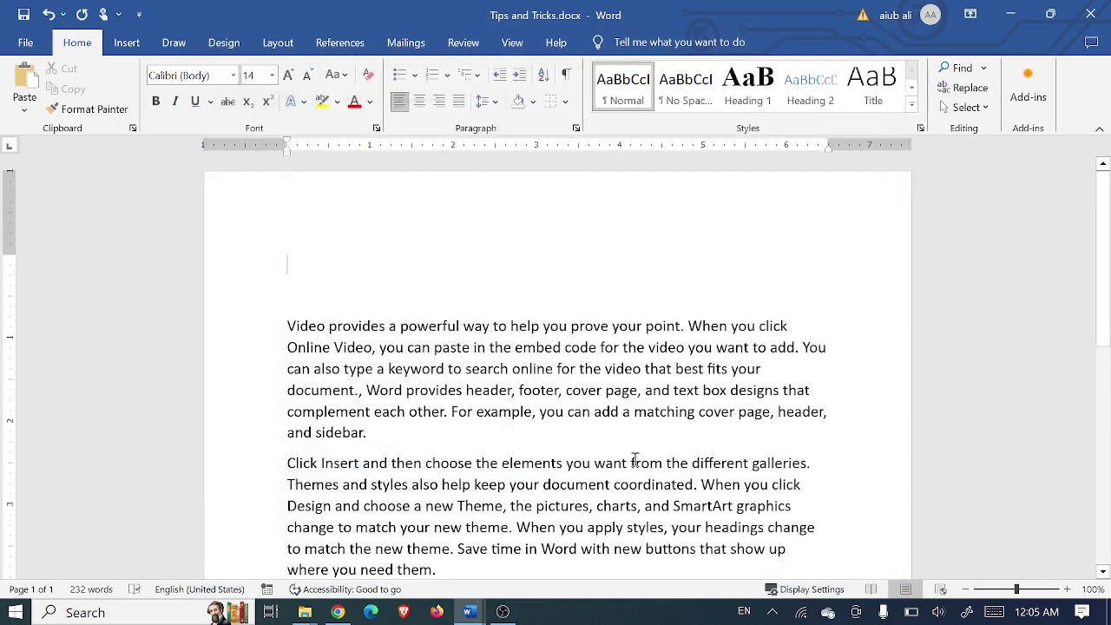
- Try the "vd" AutoCorrect abbreviation on the blank first line and erase the text
type("b")
key("BackSpace")
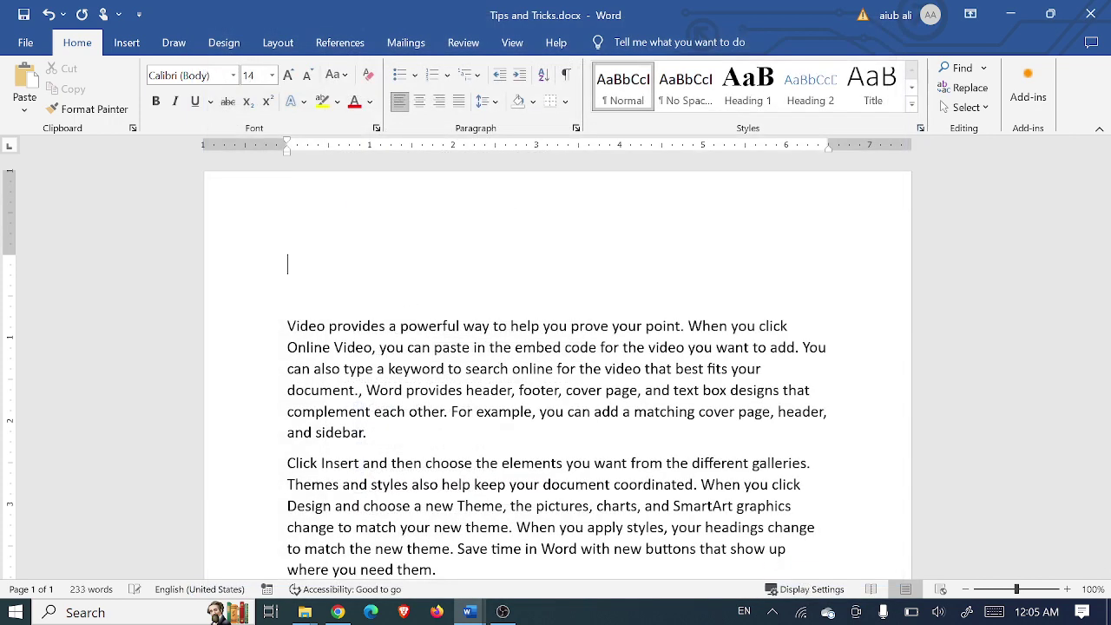
type("vd")
key("BackSpace")
key("BackSpace")
key("BackSpace")
key("BackSpace")
key("BackSpace")
key("BackSpace")
key("BackSpace")
key("BackSpace")
key("BackSpace")
- Expand the "ms" abbreviation into "My microsoft word" on the first line, and delete all text in the document
type("My microsoft word")
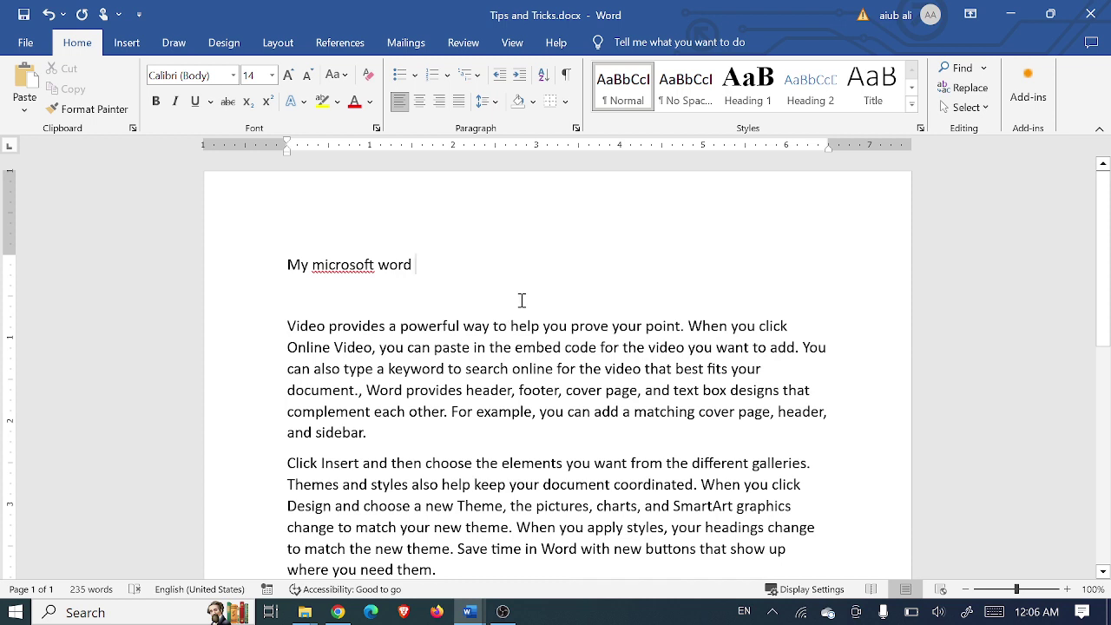
key("ctrl+a")
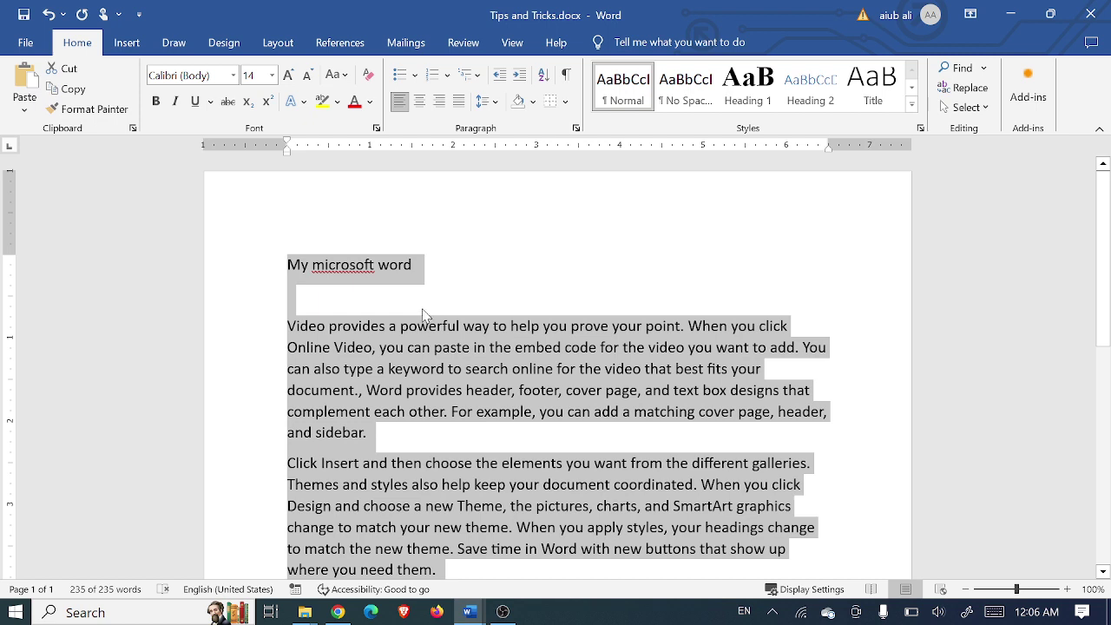
key("Delete")
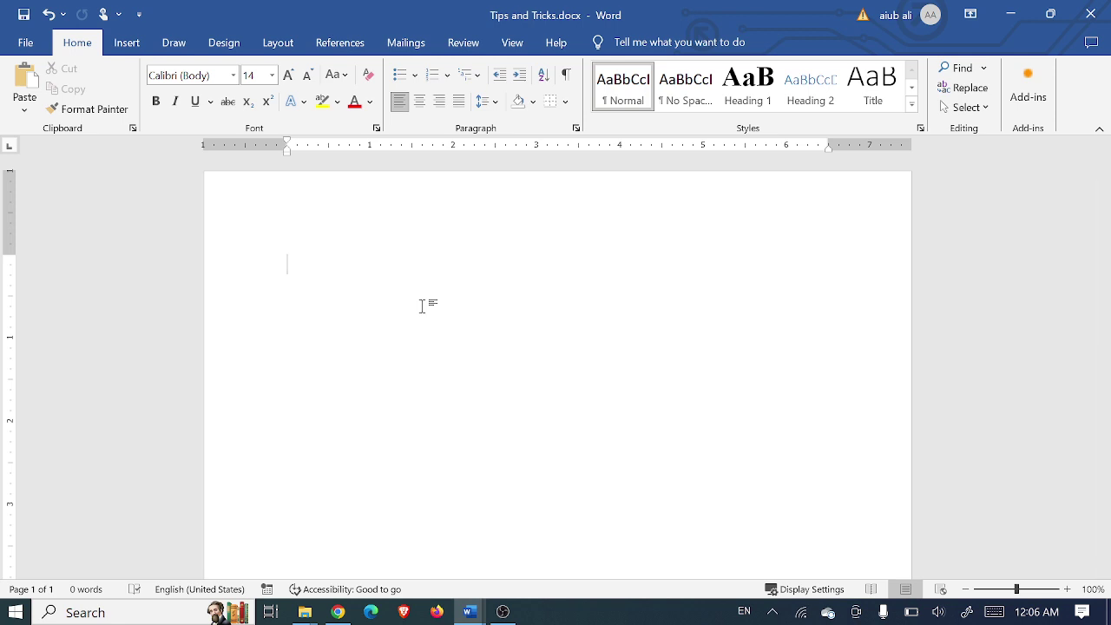
- Try creating a double horizontal line from three equals signs, undo it and erase the characters
type("===")
key("Return")
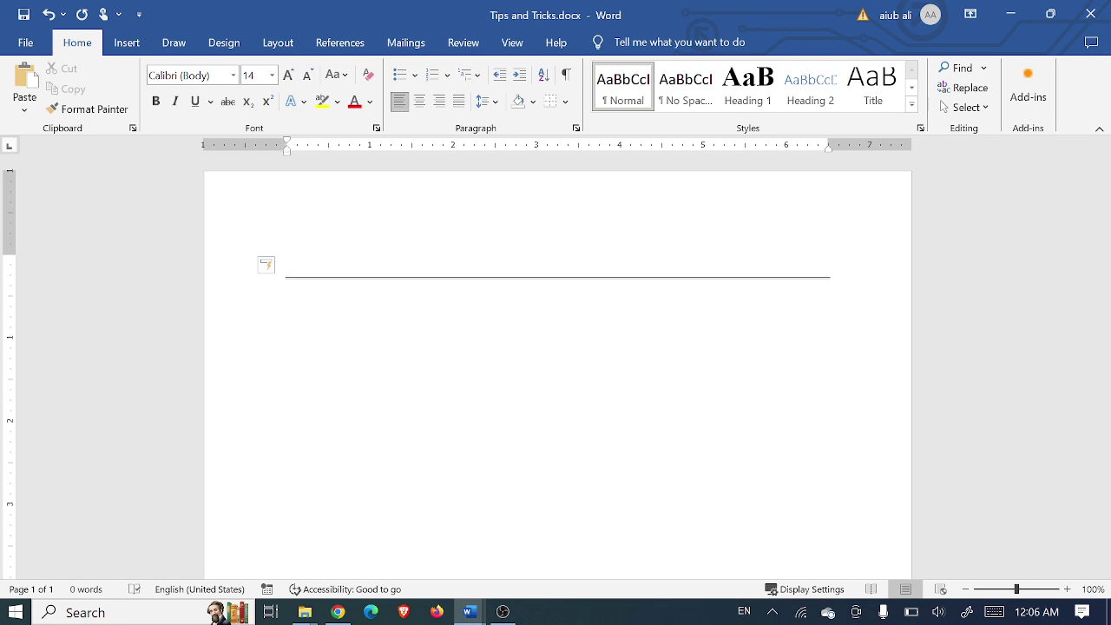
key("ctrl+z")
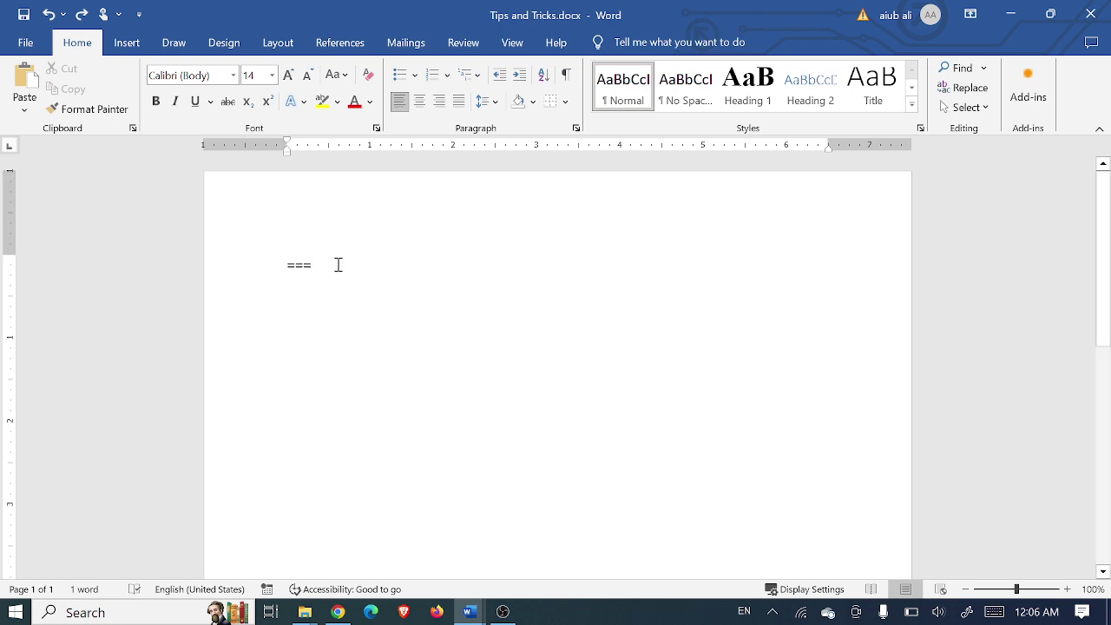
key("BackSpace")
key("BackSpace")
key("BackSpace")
- Try creating a thin horizontal line from three hyphens, undo it and erase the characters
type("---")
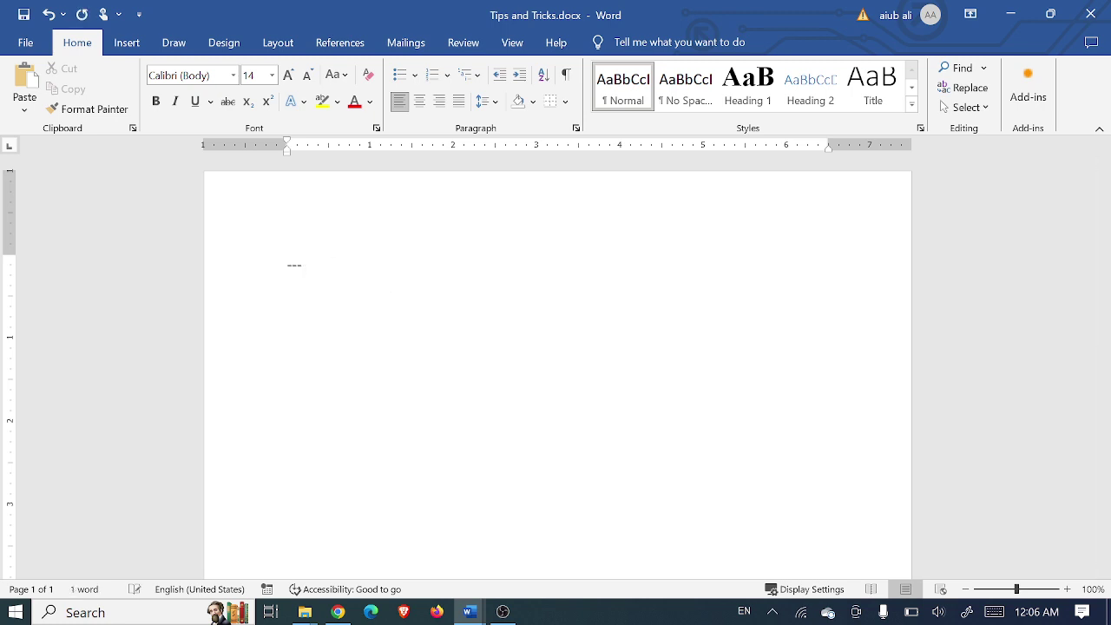
key("Return")
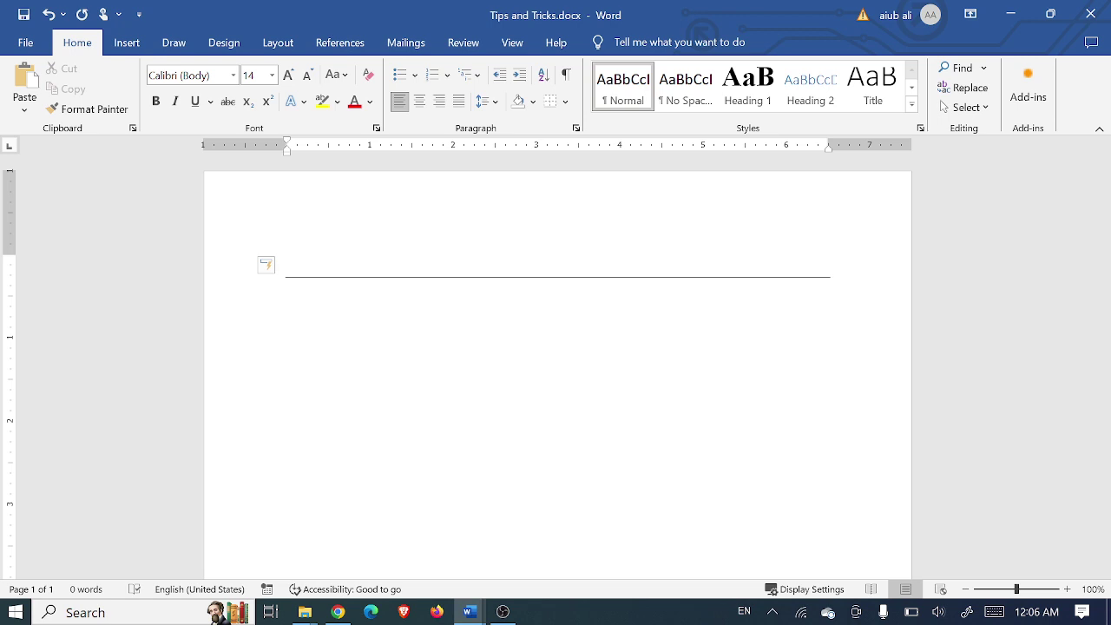
key("ctrl+z")
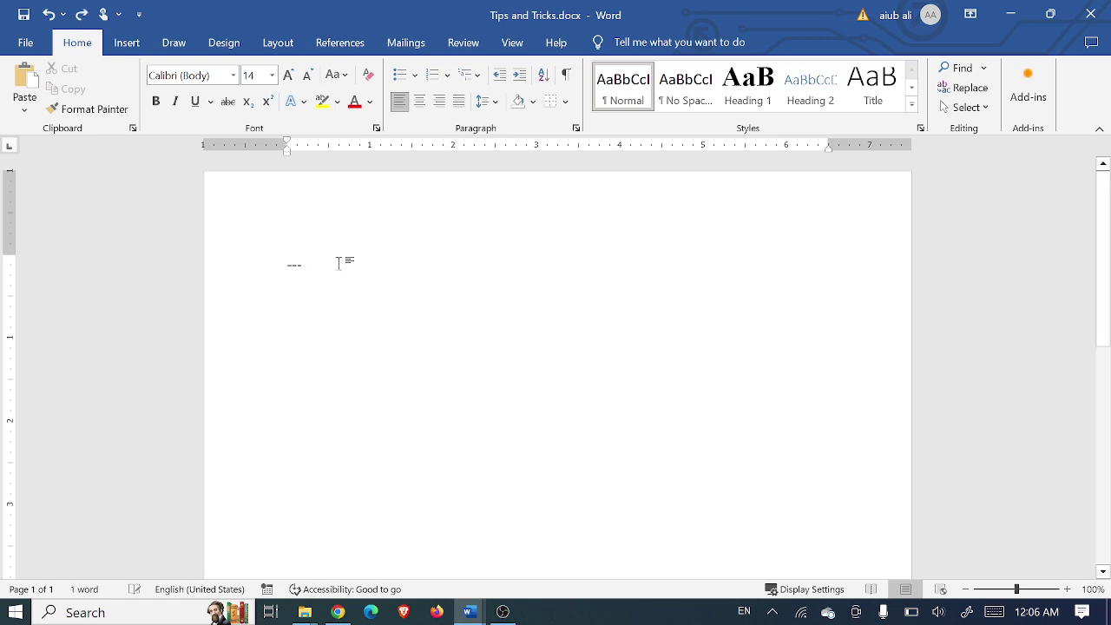
key("BackSpace")
key("BackSpace")
key("BackSpace")
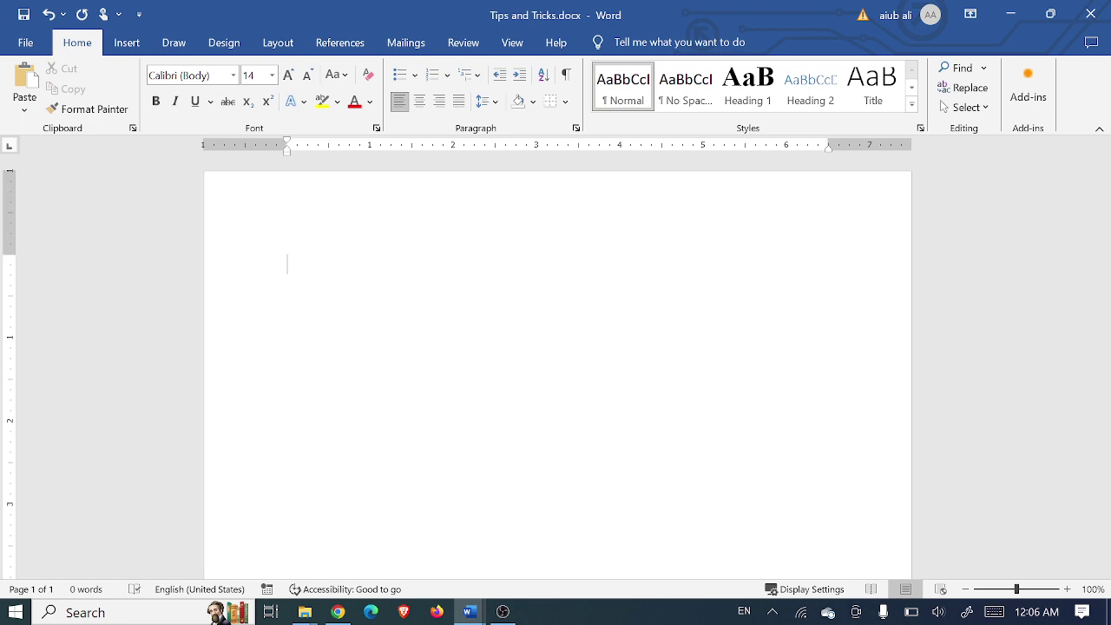
- Try creating a thick horizontal line from three underscores and undo it
type("___")
key("Return")
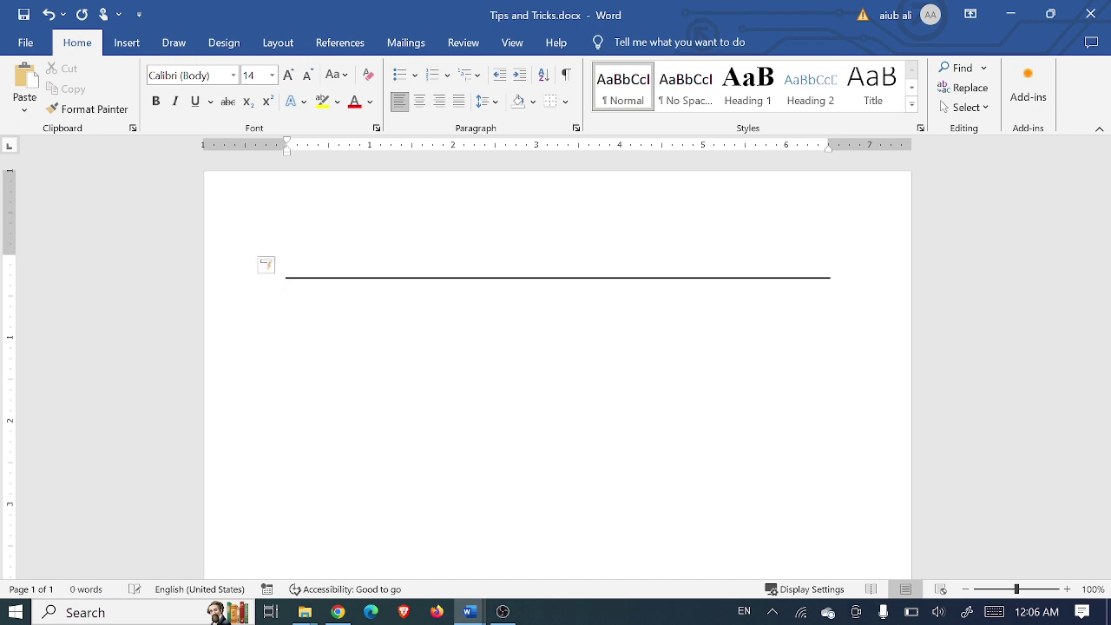
key("ctrl+z")
key("ctrl+z")
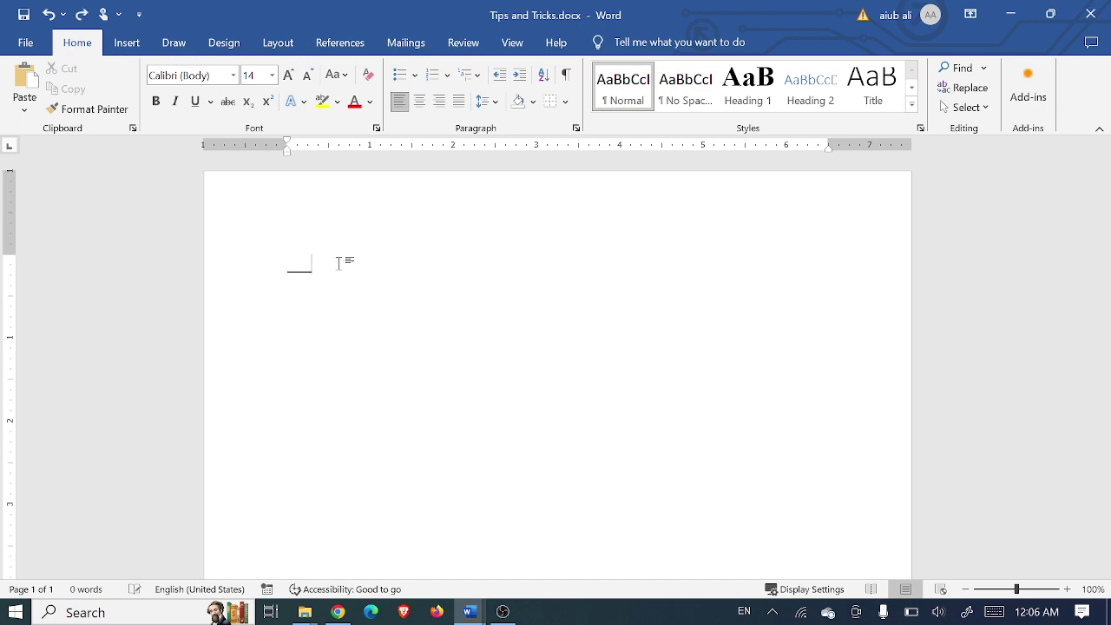
key("ctrl+z")
- Try creating a horizontal line from three asterisks, undo it and clear the line
type("***")
key("Return")
key("ctrl+z")
key("ctrl+z")
key("BackSpace")
- Try the "==>" arrow shortcut and a pair of hyphens on the empty line, erasing the characters
type("==")
type(">")
key("BackSpace")
key("BackSpace")
key("BackSpace")
key("BackSpace")
type("--")
key("BackSpace")
- Generate three paragraphs of sample text with the =rand function
type("=rand")
key("Return")
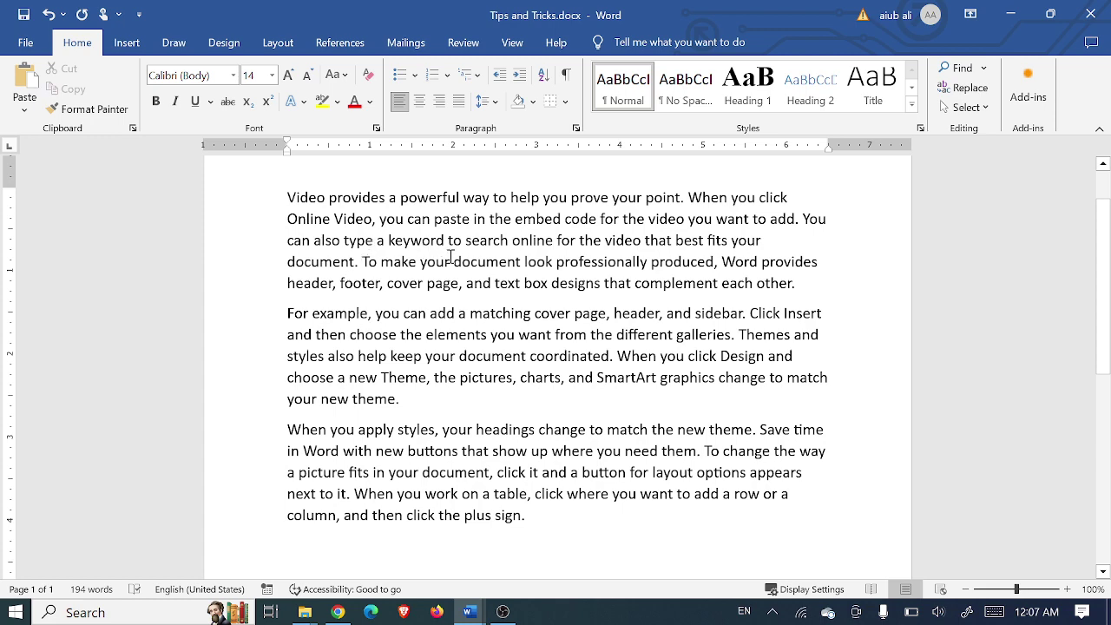
- Format the first paragraph's text from "To make your document" through "cover page" as bold, italic and underlined
scroll(450, 256, "up", 2)
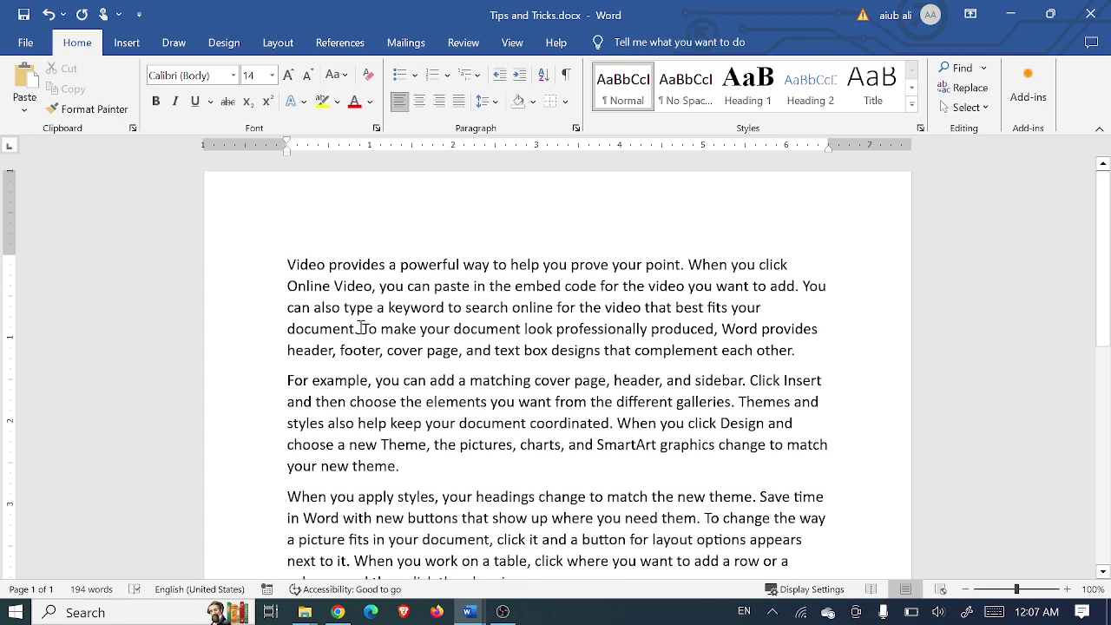
left_click_drag(358, 329, 434, 348)
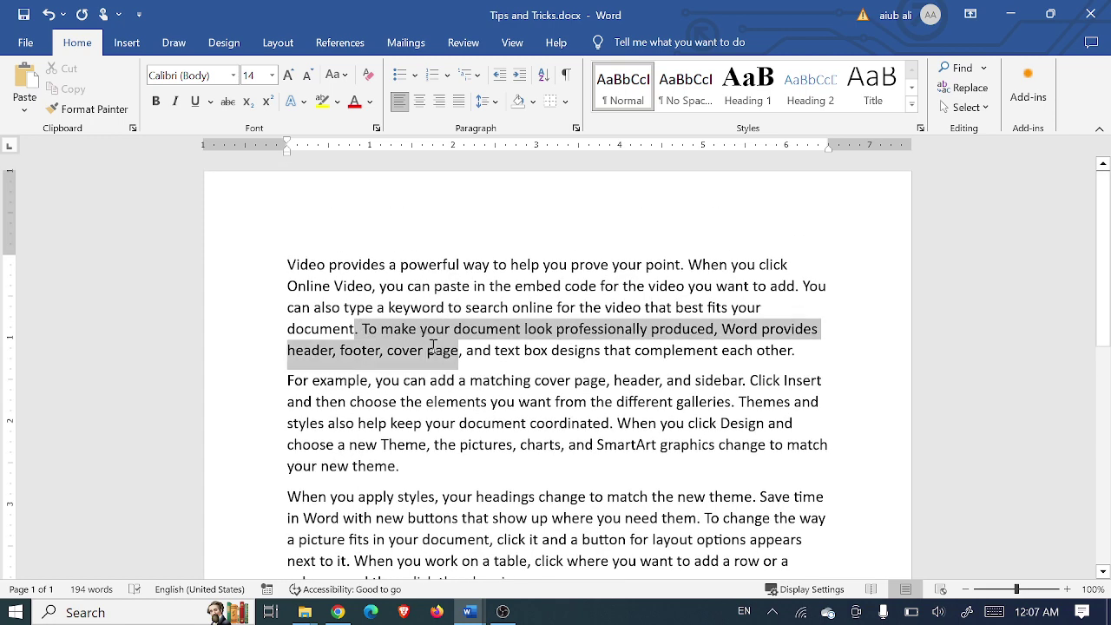
left_click(157, 101)
left_click(175, 100)
left_click(195, 101)
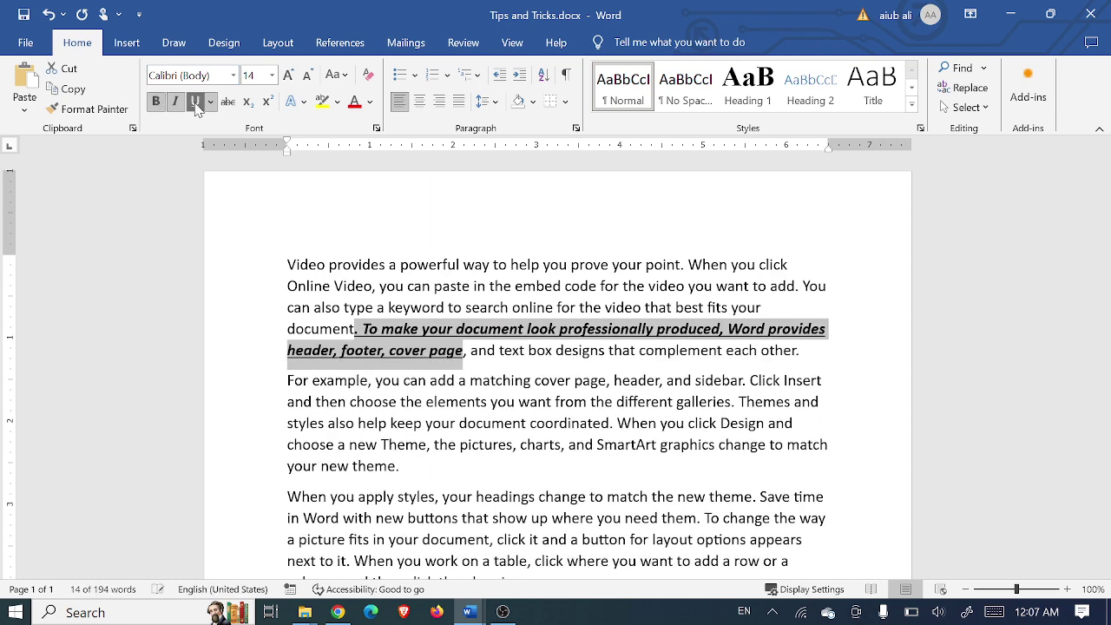
scroll(514, 407, "down", 2)
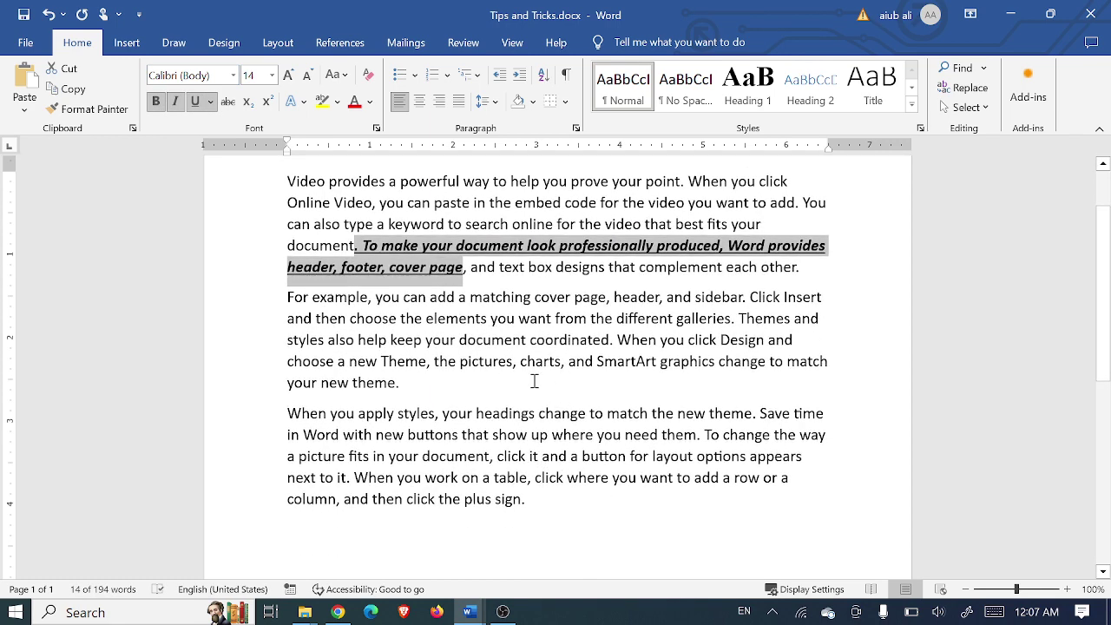
- Copy the first paragraph's bold, italic, underlined formatting with Format Painter onto "the pictures" through "new theme." and "click it" through "plus sign."
left_click(426, 274)
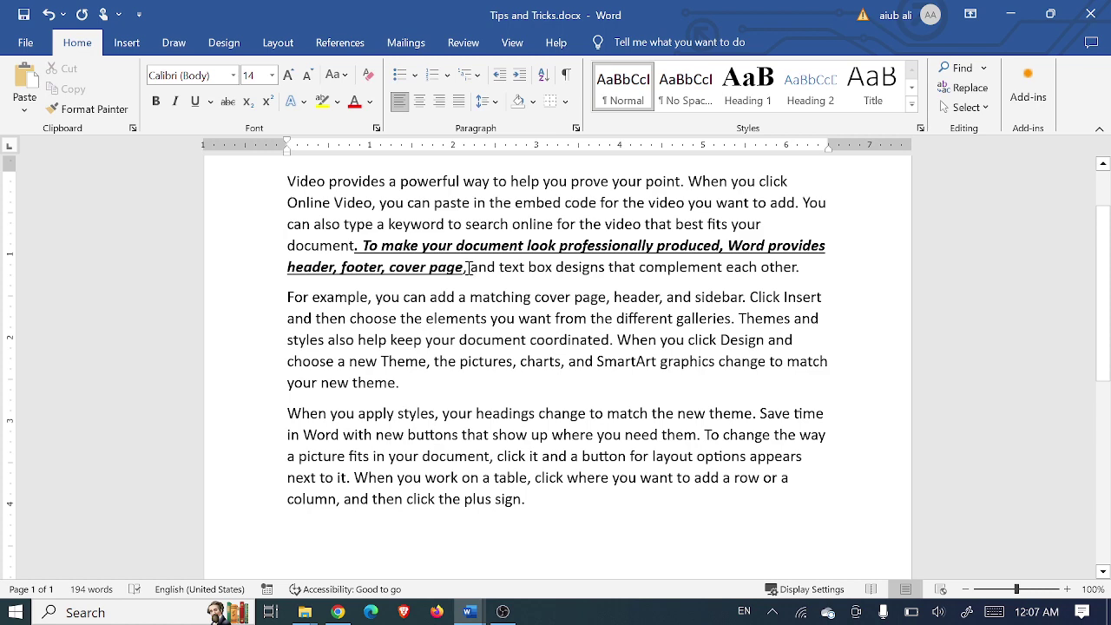
left_click_drag(469, 268, 360, 246)
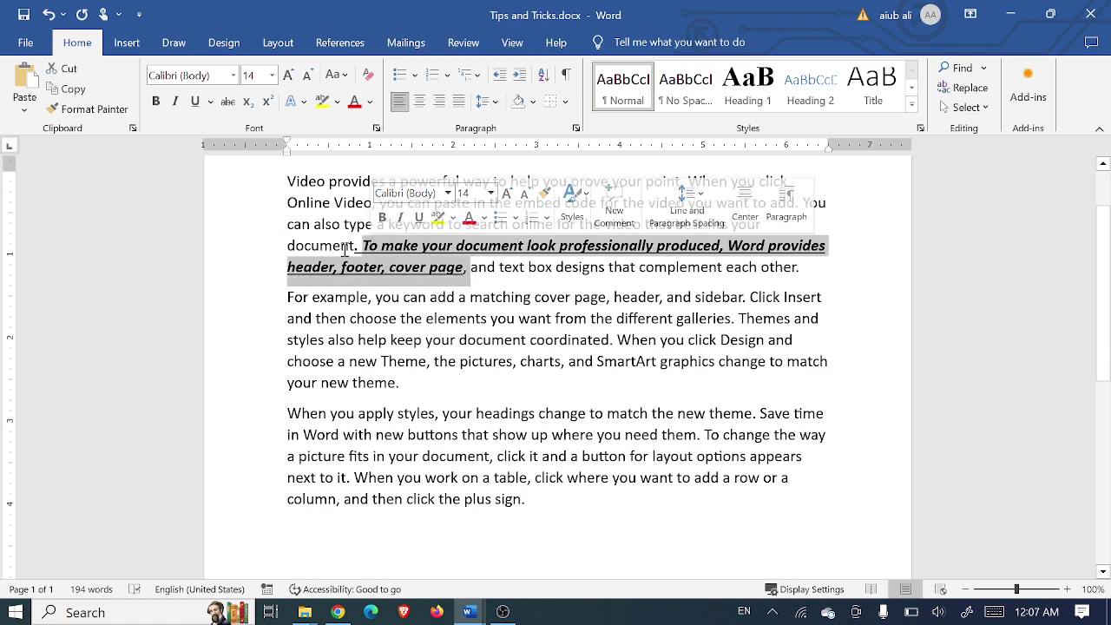
left_click(112, 109)
left_click_drag(434, 359, 523, 382)
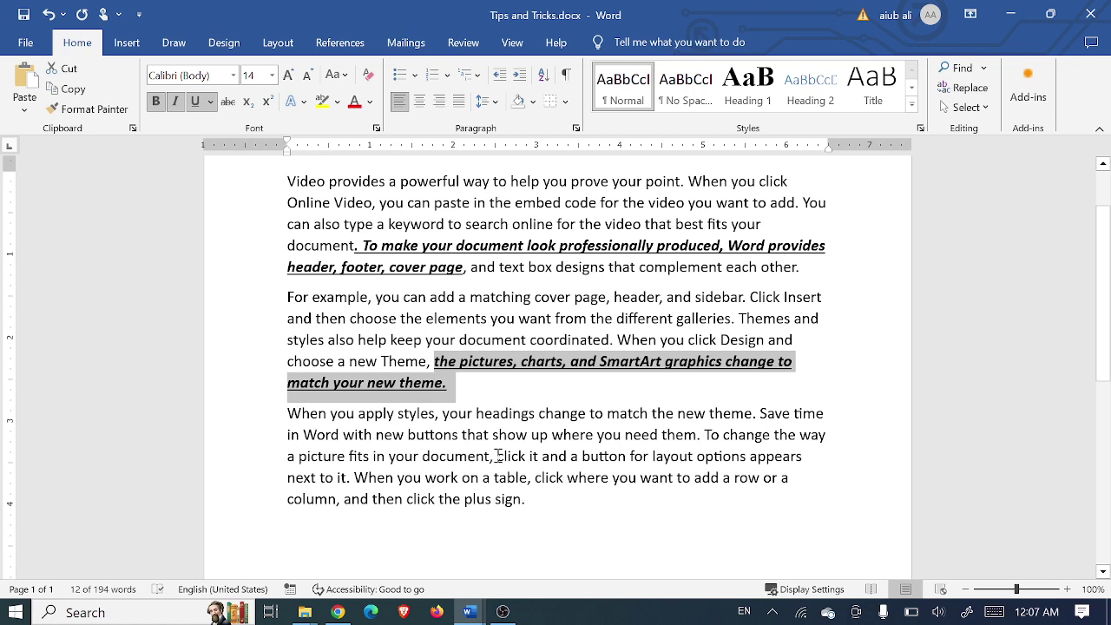
left_click(91, 109)
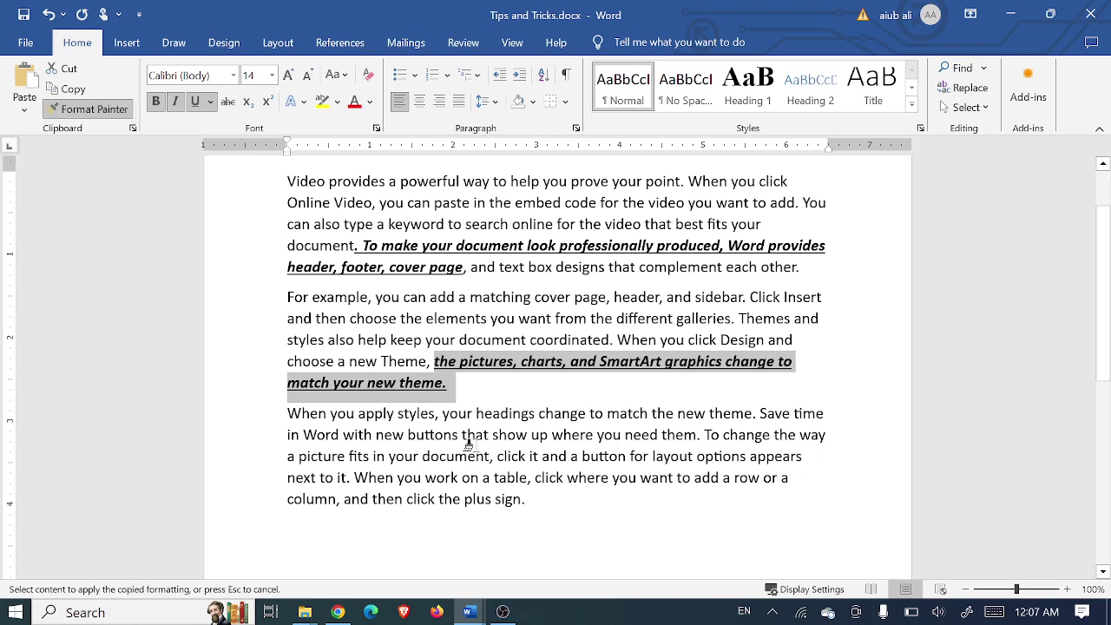
mouse_move(497, 458)
left_mouse_down()
mouse_move(558, 491)
mouse_move(556, 504)
left_mouse_up()
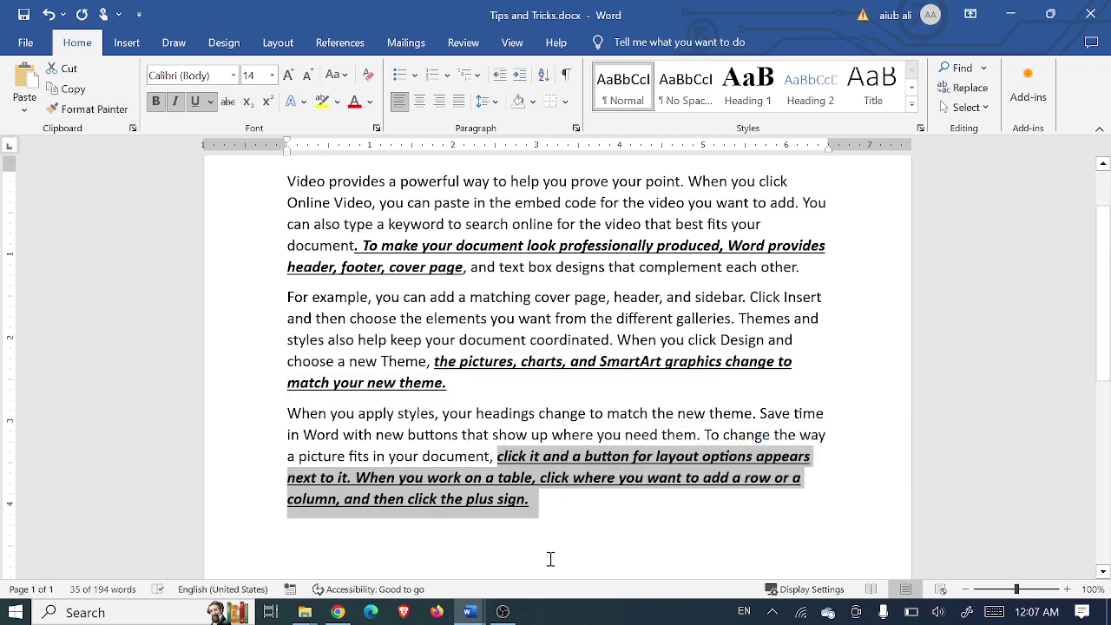
- Undo both Format Painter applications and the underlining of the first paragraph's formatted text
key("ctrl+z")
key("ctrl+z")
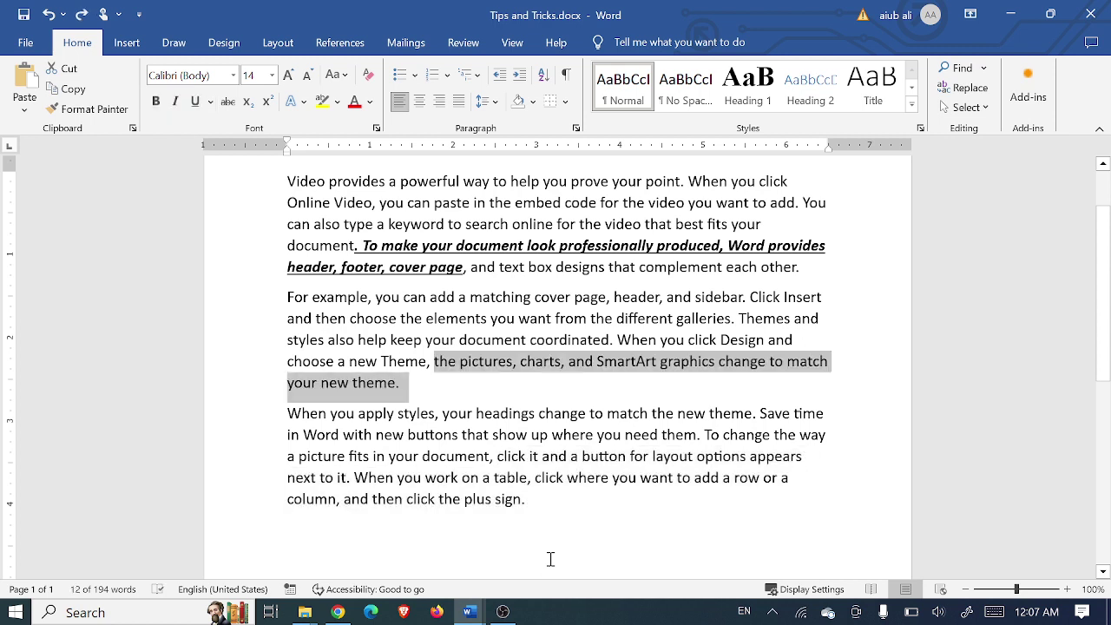
key("ctrl+z")
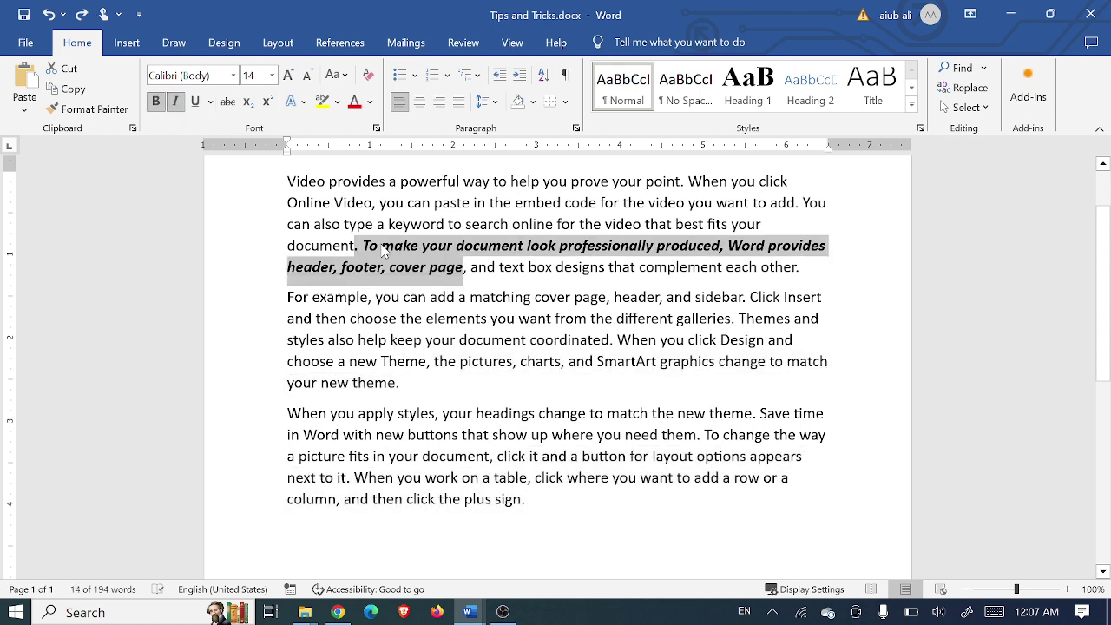
- Apply the first paragraph's bold italic formatting with a locked Format Painter to "you need them" through "a button", "pictures," and "click the"
left_click(77, 110)
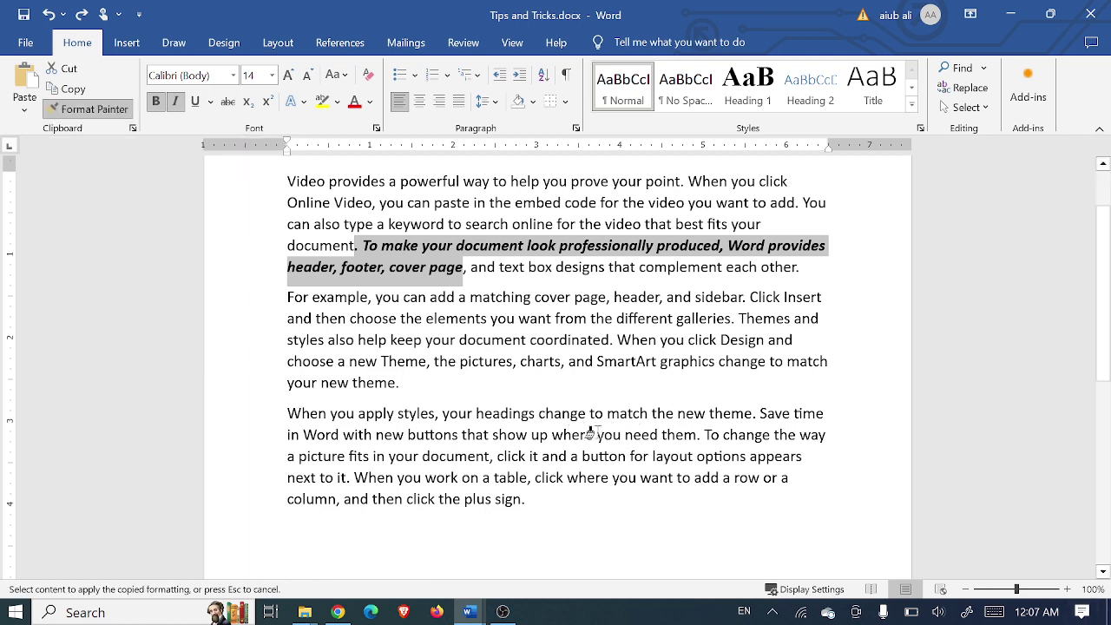
mouse_move(597, 434)
left_mouse_down()
mouse_move(632, 457)
mouse_move(664, 456)
left_mouse_up()
left_click_drag(460, 363, 518, 362)
left_click_drag(460, 505, 492, 505)
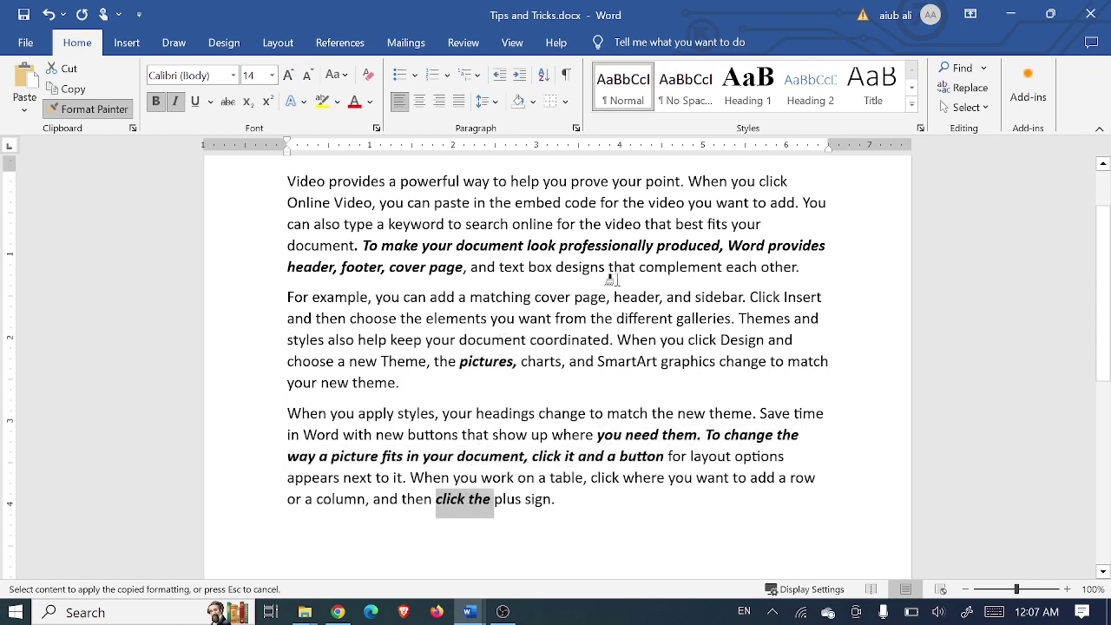
left_click(104, 111)
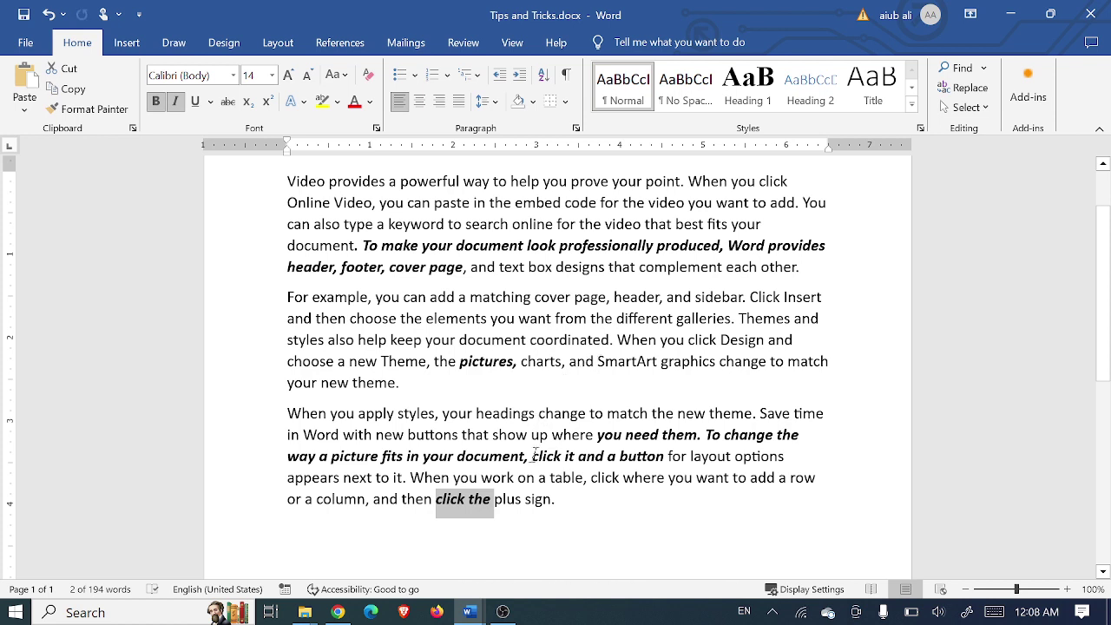
left_click(564, 499)
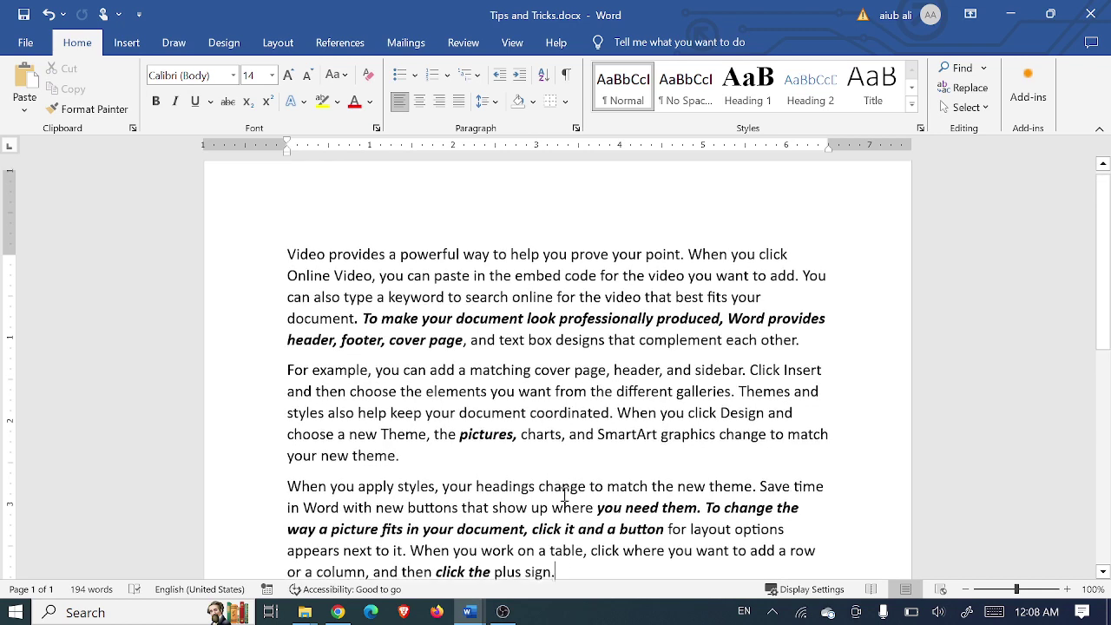
- Copy the whole first paragraph and the whole second paragraph to the clipboard as separate items
scroll(564, 495, "up", 2)
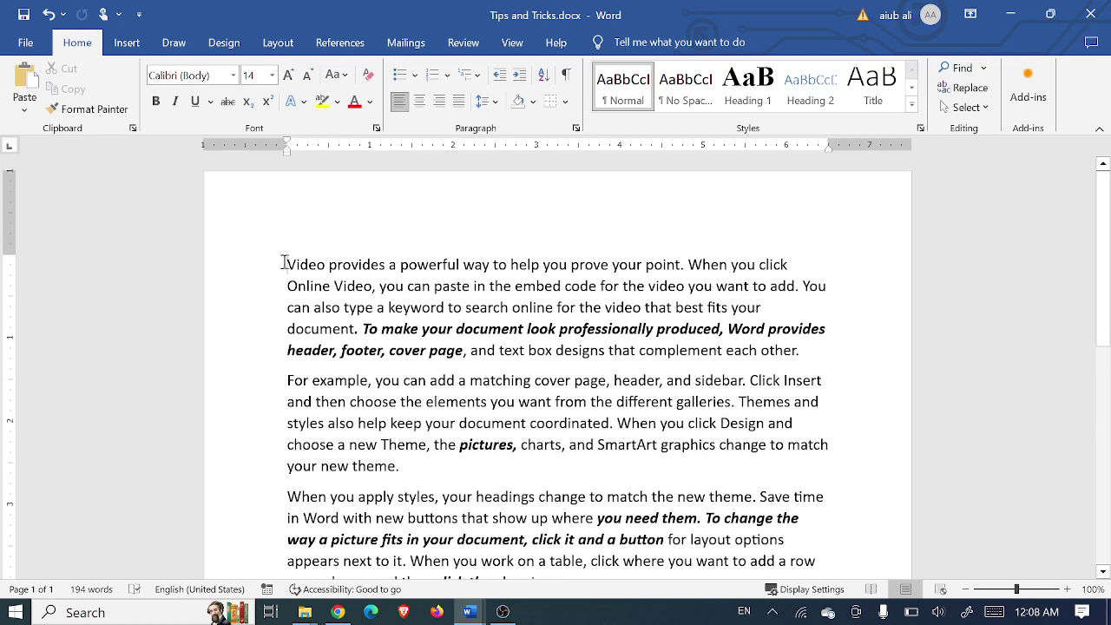
left_click_drag(284, 262, 803, 351)
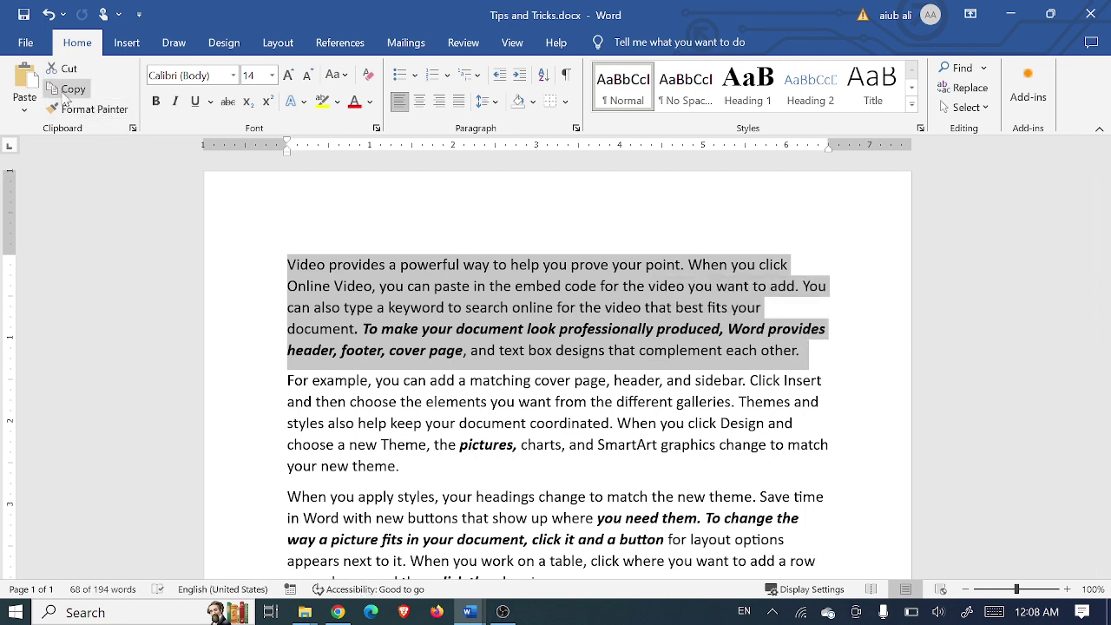
left_click(70, 90)
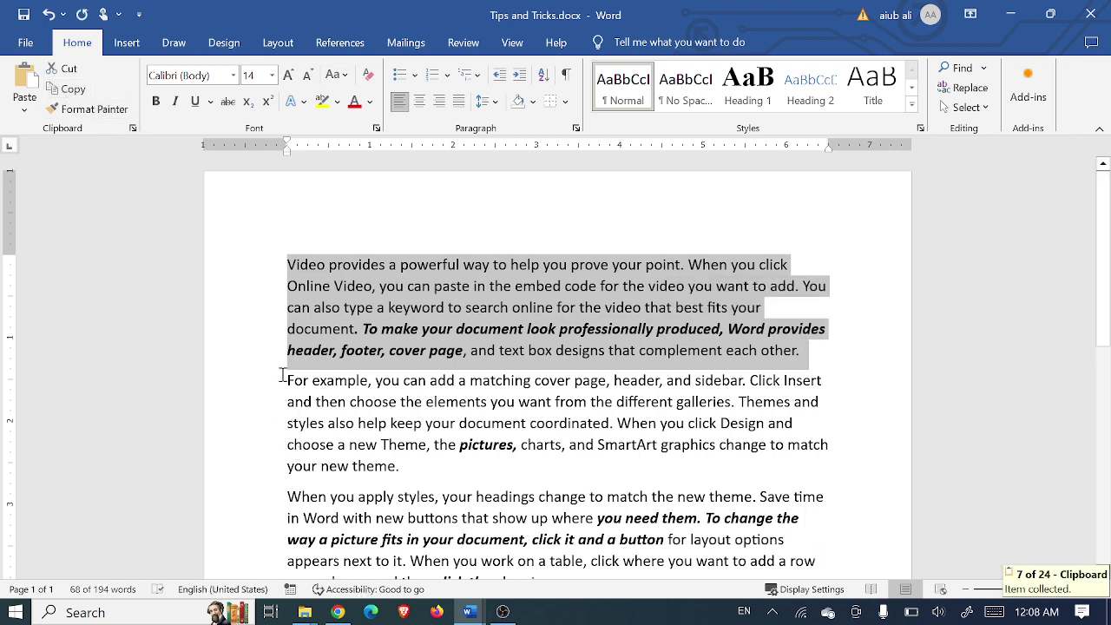
left_click_drag(282, 375, 411, 464)
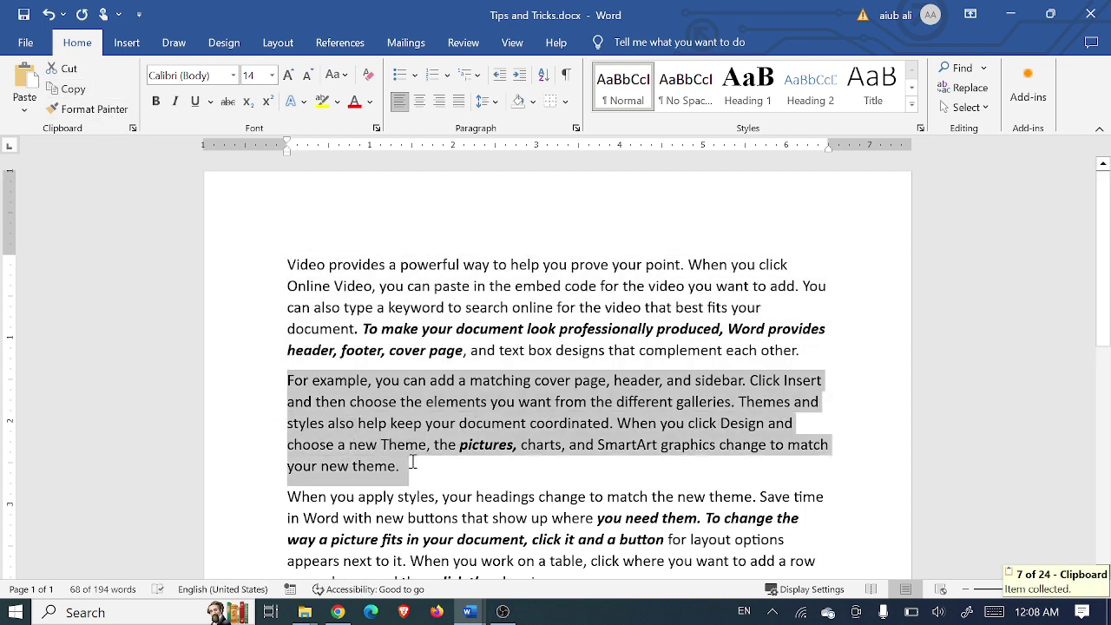
left_click(71, 91)
- Show the collected clipboard items and clear all of them
scroll(351, 356, "down", 1)
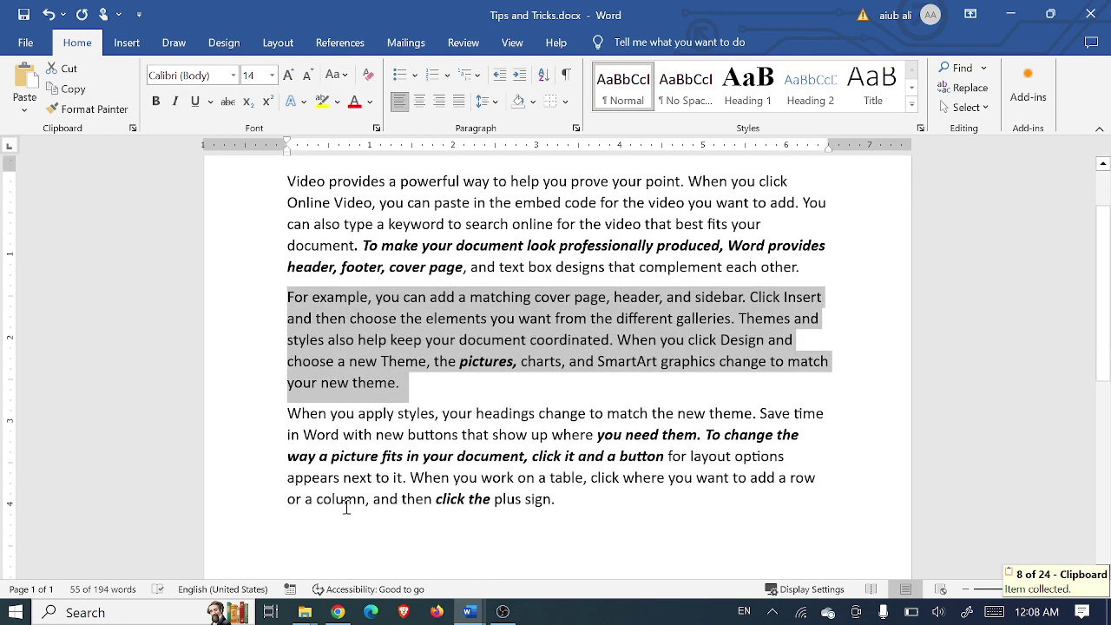
left_click(335, 537)
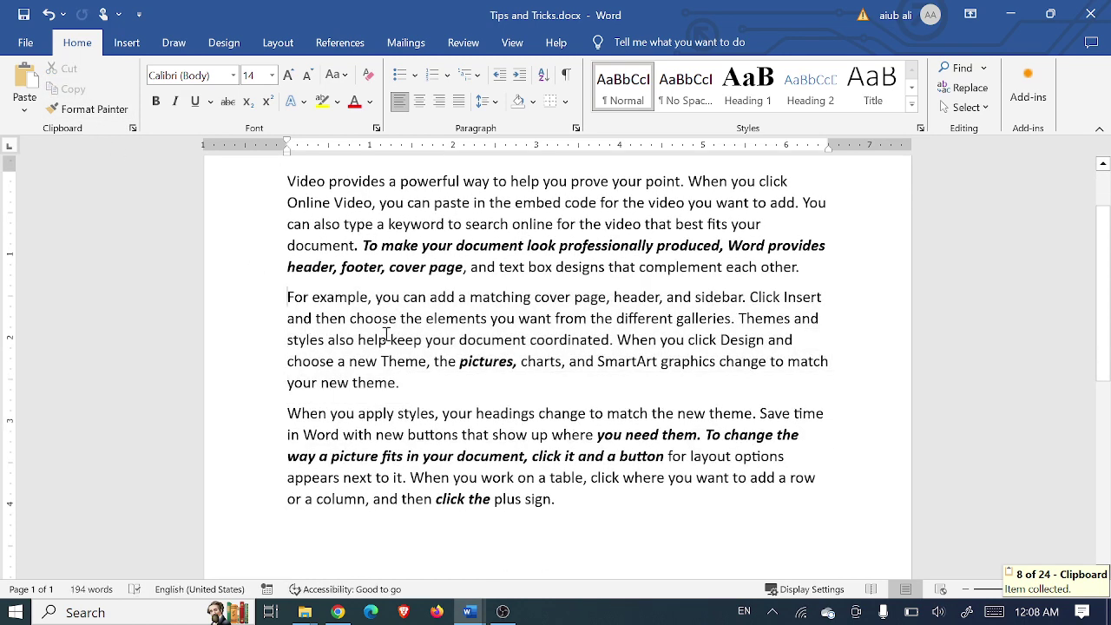
scroll(386, 335, "up", 2)
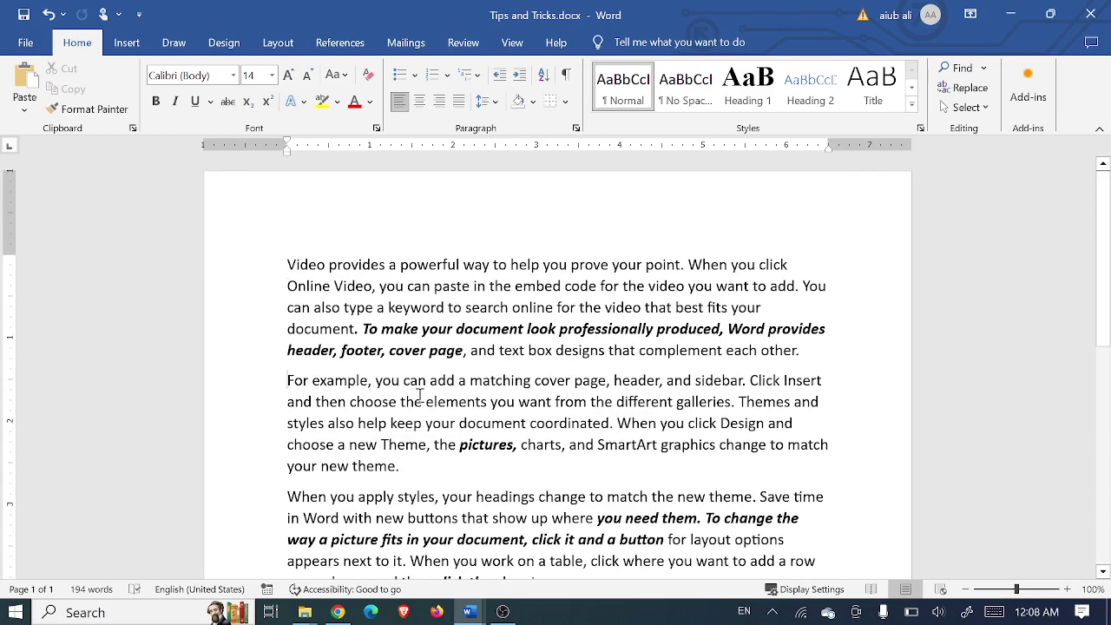
left_click(132, 128)
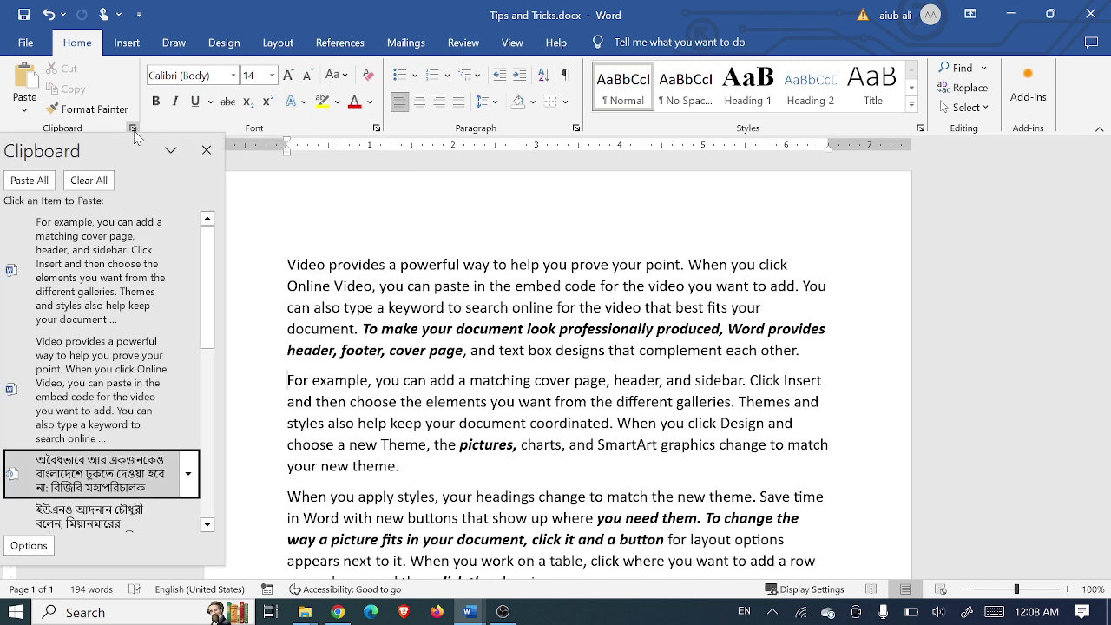
left_click(97, 180)
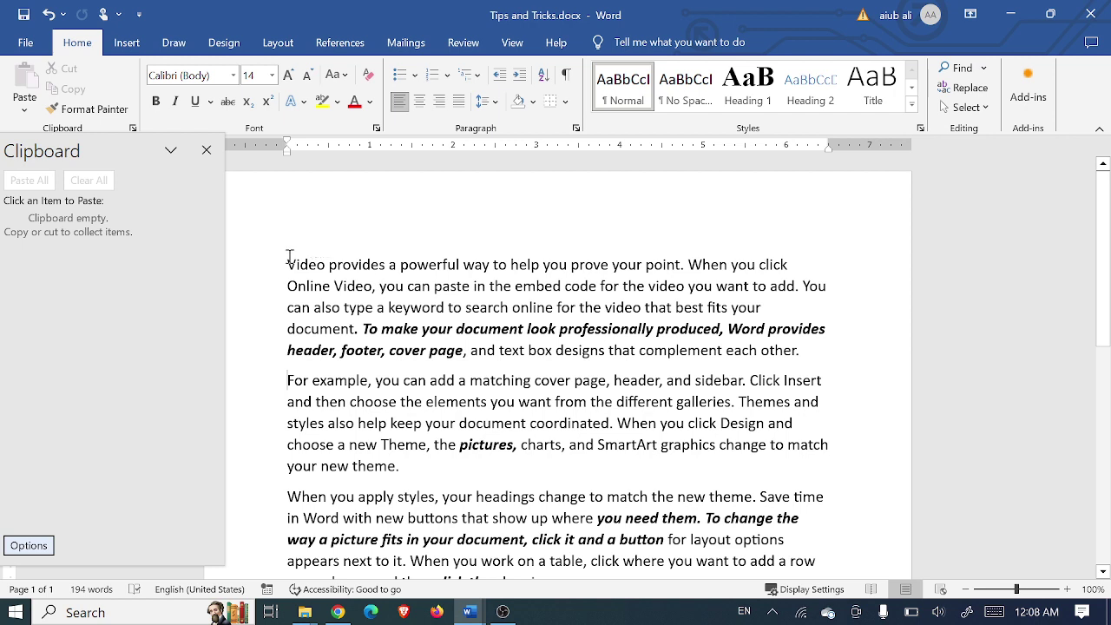
- Collect three passages on the clipboard: "Video provides" through "Online Video", "you can add" through "pictures", and "fits in your document" through "click"
left_click_drag(289, 258, 353, 287)
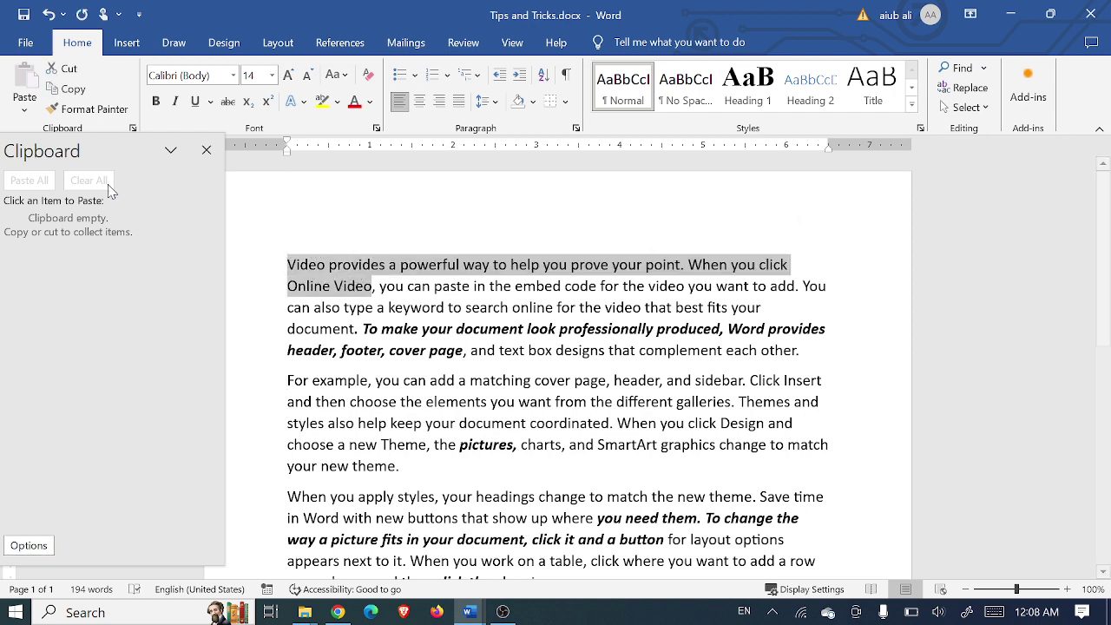
left_click(82, 92)
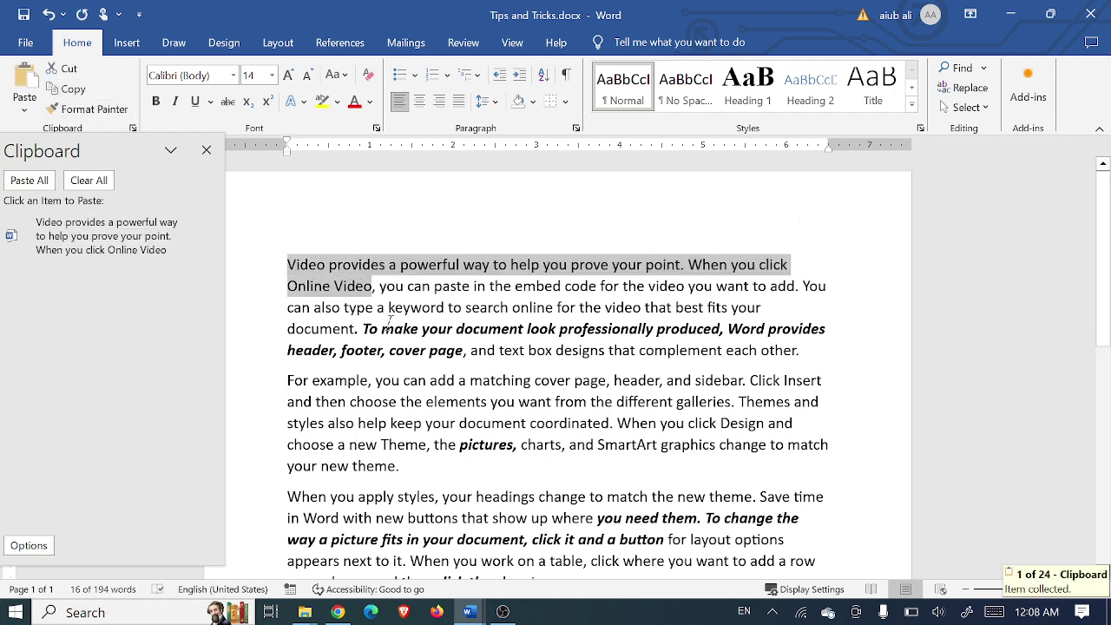
left_click_drag(399, 382, 516, 445)
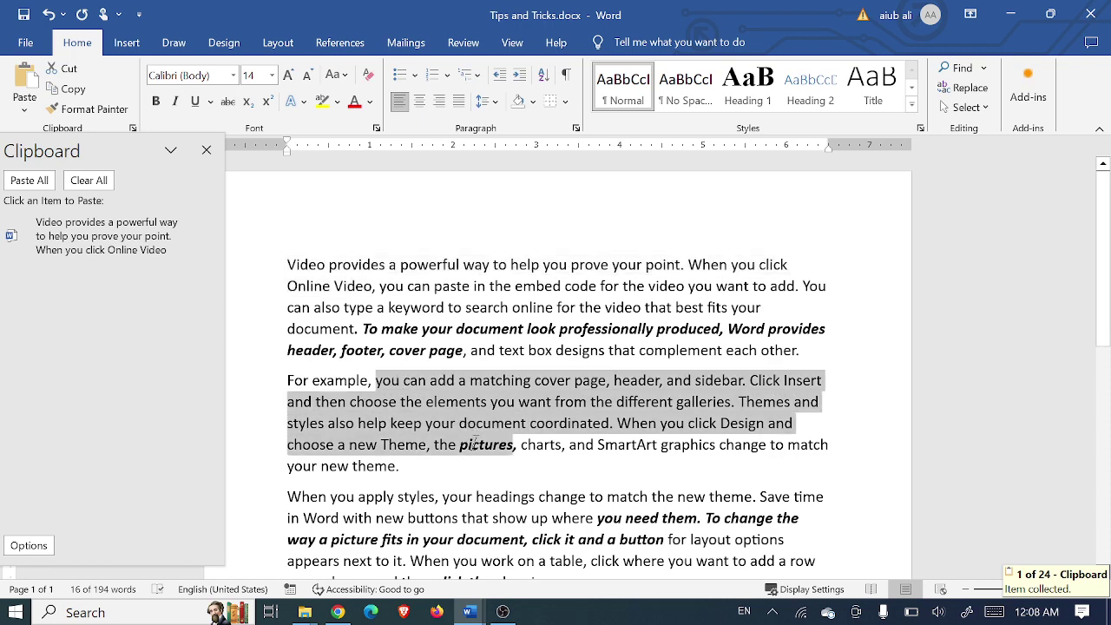
left_click(80, 90)
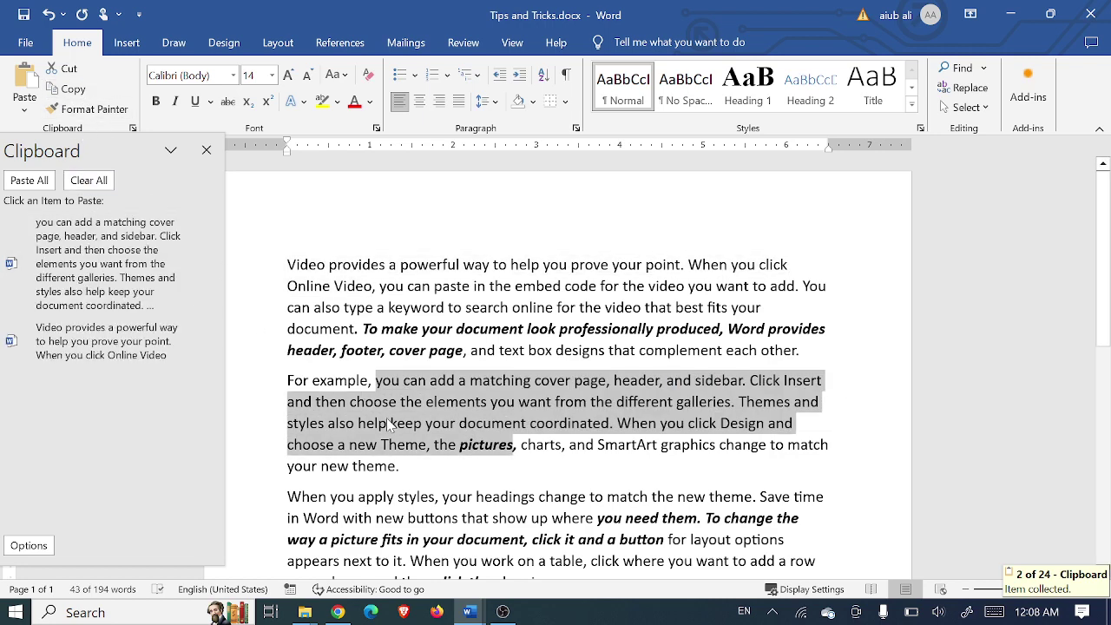
scroll(390, 429, "down", 2)
left_click_drag(390, 457, 465, 484)
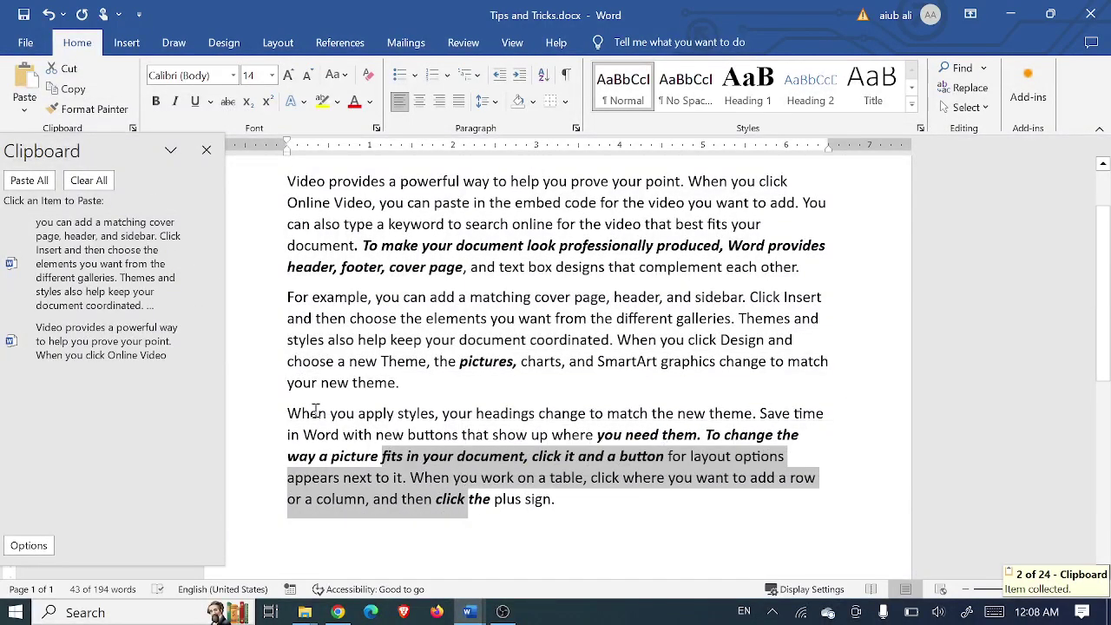
left_click(71, 90)
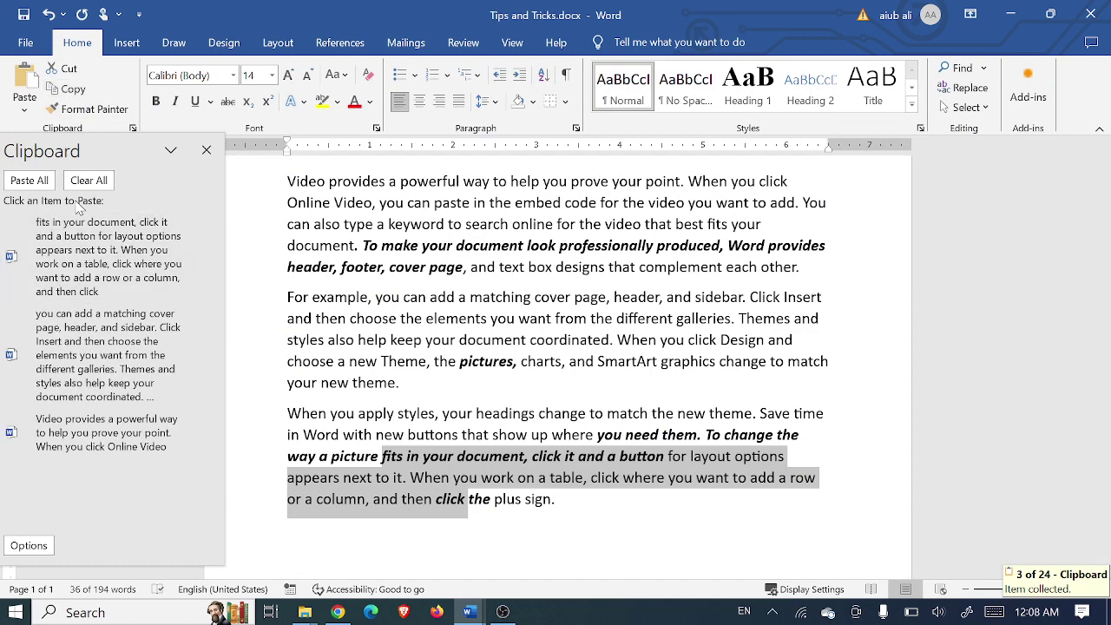
- Below the third paragraph, paste the three collected passages individually, starting with "you can add a matching cover page", and add all of them again at once
scroll(339, 481, "down", 3)
left_click(299, 466)
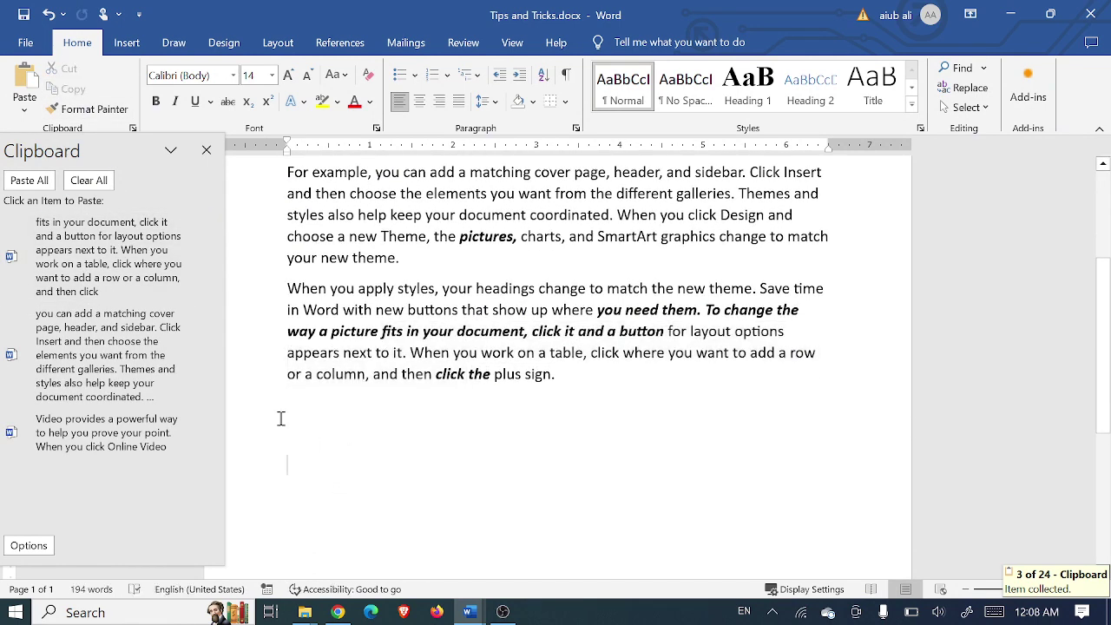
left_click(97, 348)
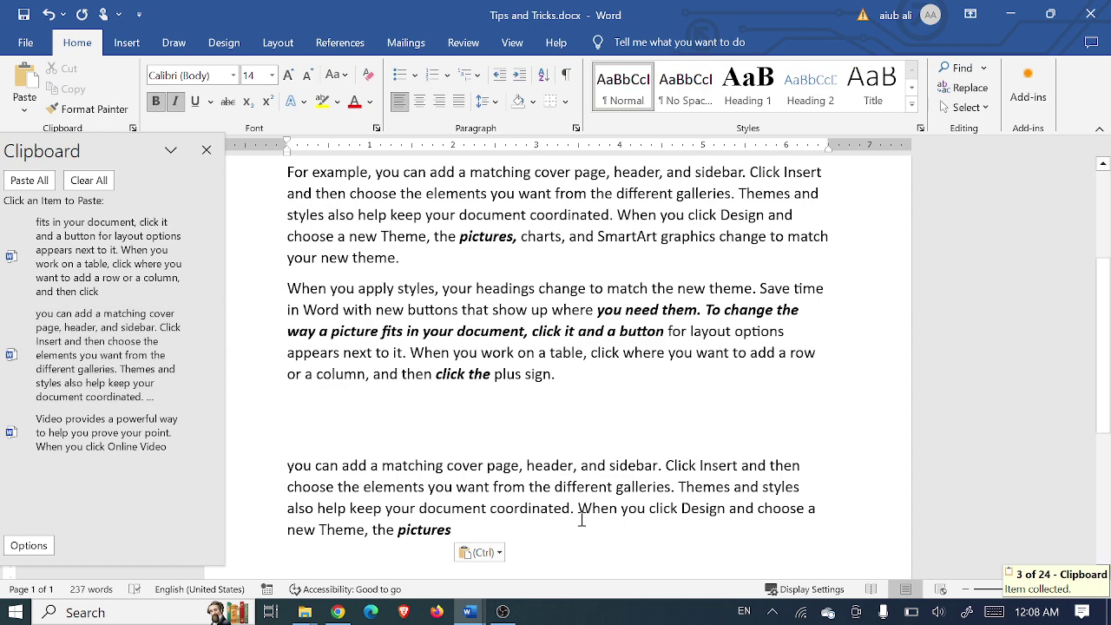
scroll(550, 499, "down", 1)
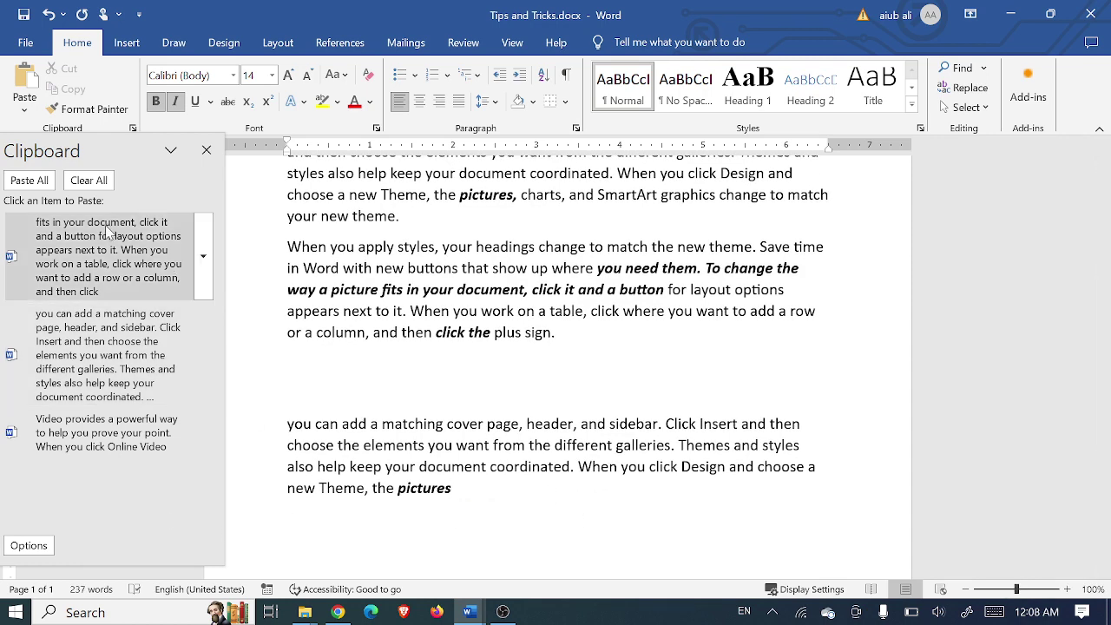
left_click(109, 258)
left_click(127, 447)
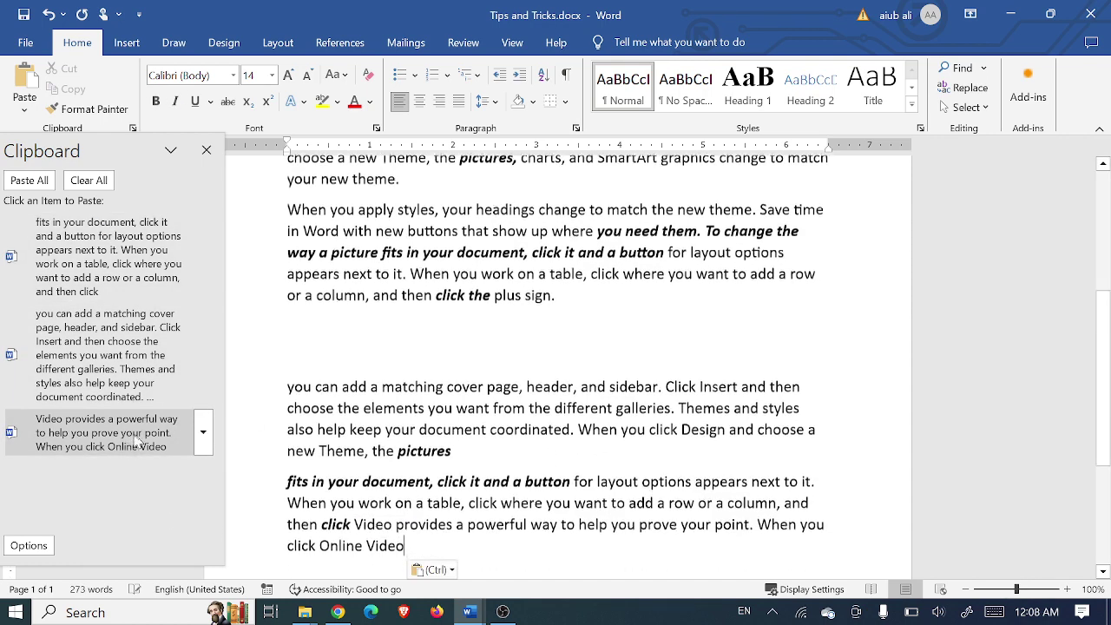
left_click(21, 188)
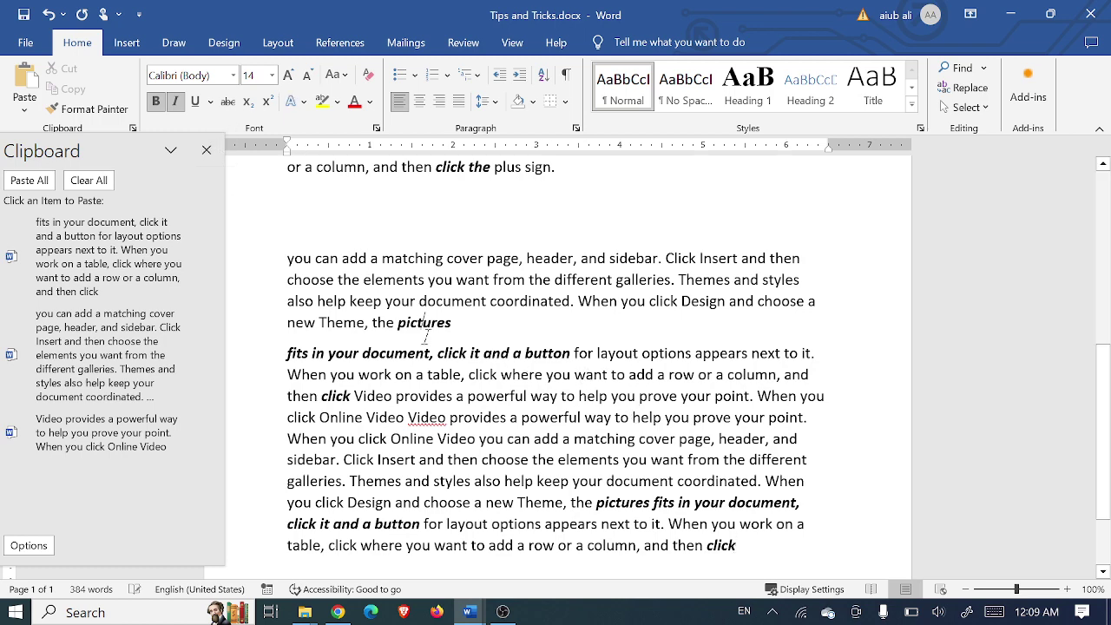
scroll(485, 389, "down", 2)
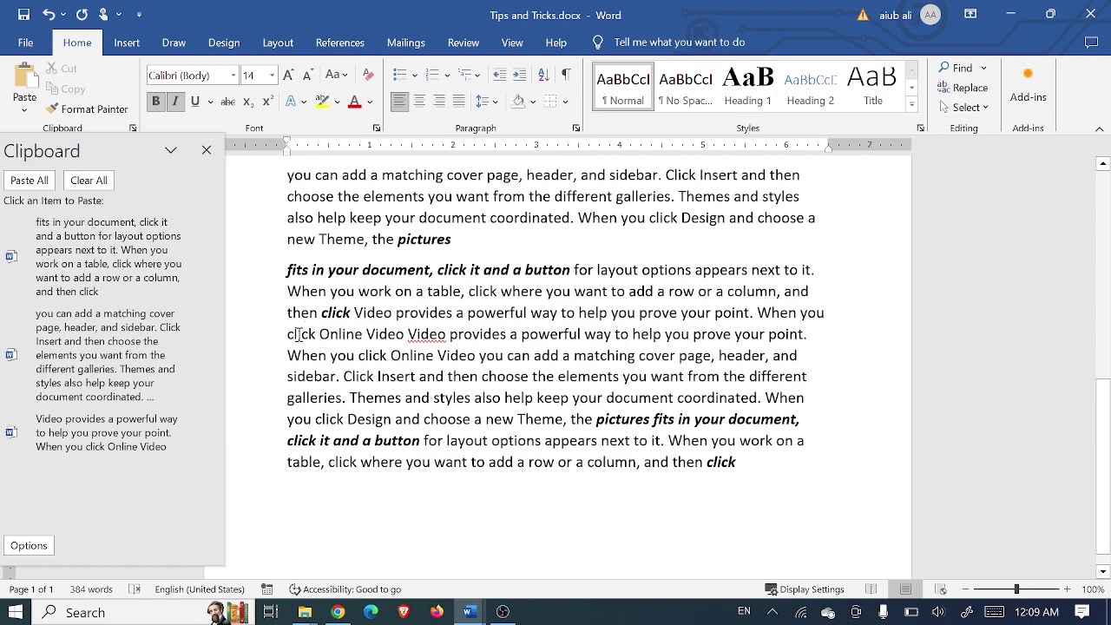
- Switch to Chrome and open a television news article from the Prothom Alo home page
left_click(338, 610)
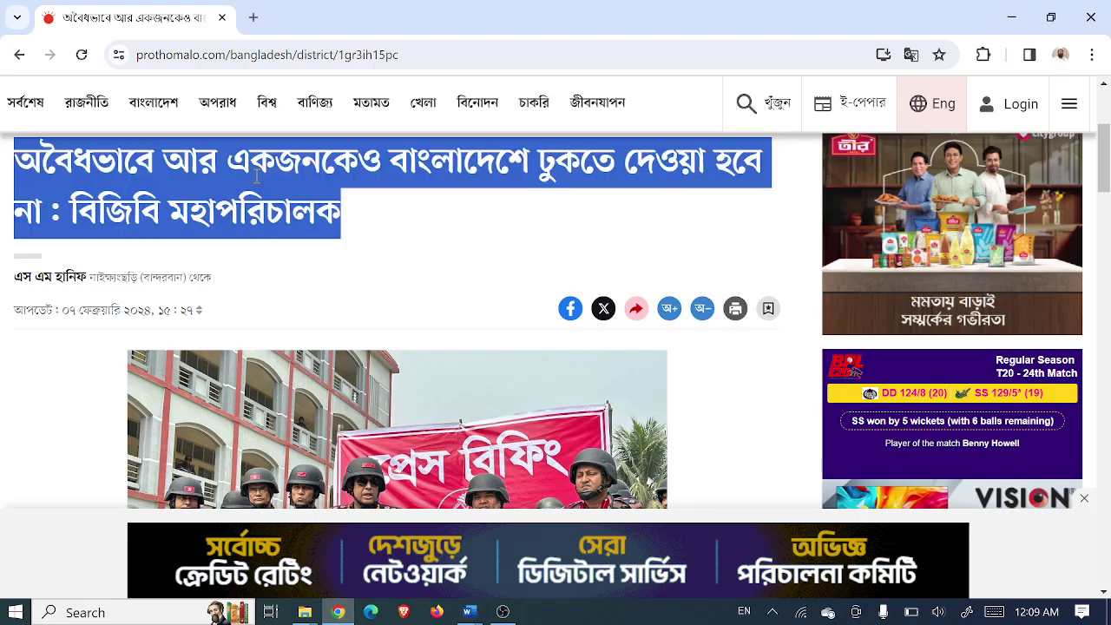
scroll(245, 171, "up", 4)
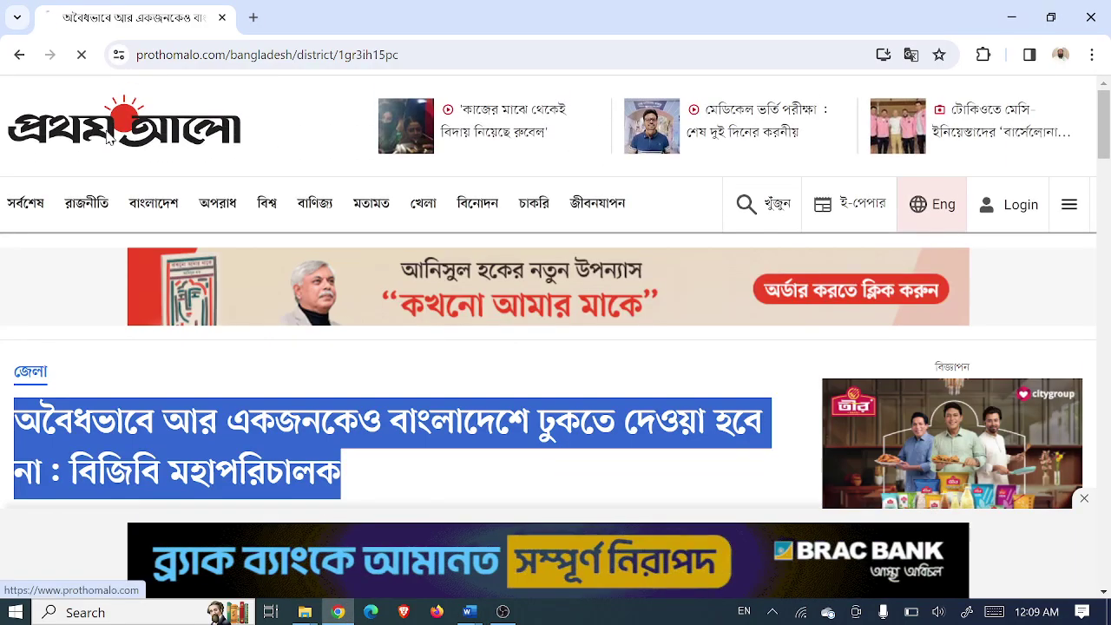
left_click(178, 126)
left_click(145, 392)
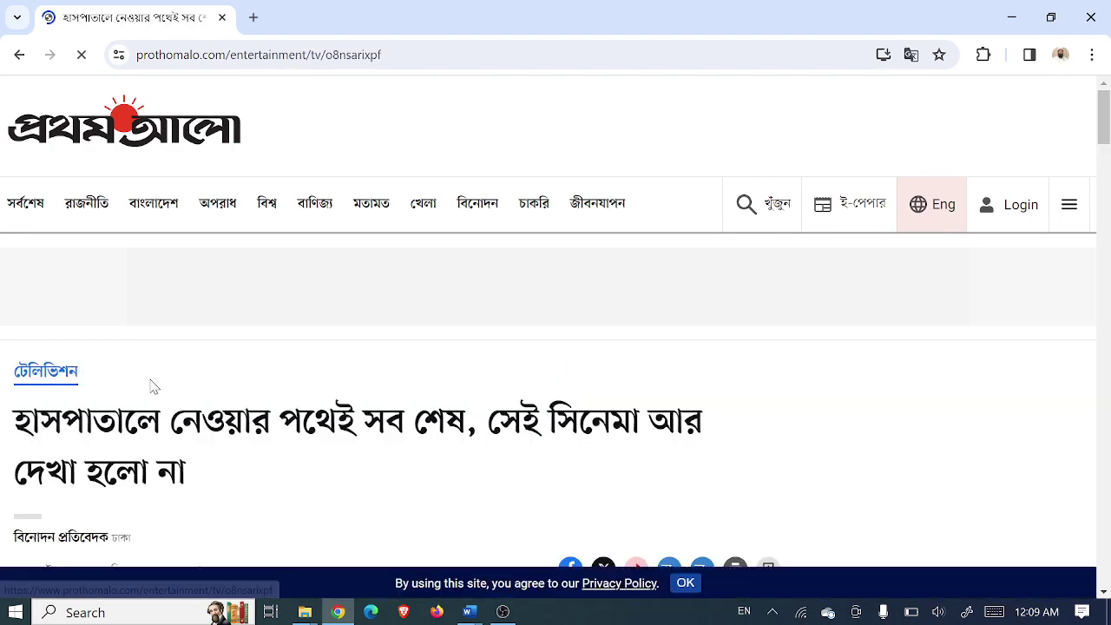
- Copy two passages from the article: the paragraph beginning "আট বছর পর মুক্তি পাচ্ছে" and the phrase "গাড়িতে করে পান্থপথে আসছিলেন।"
scroll(281, 398, "down", 1)
scroll(280, 398, "down", 10)
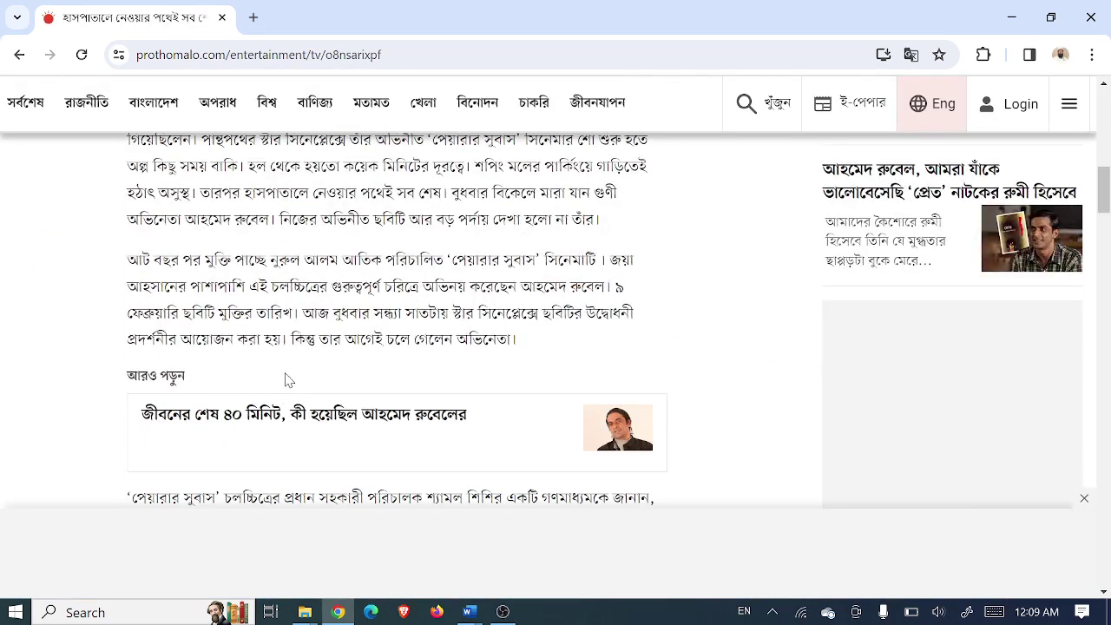
left_click_drag(513, 344, 130, 266)
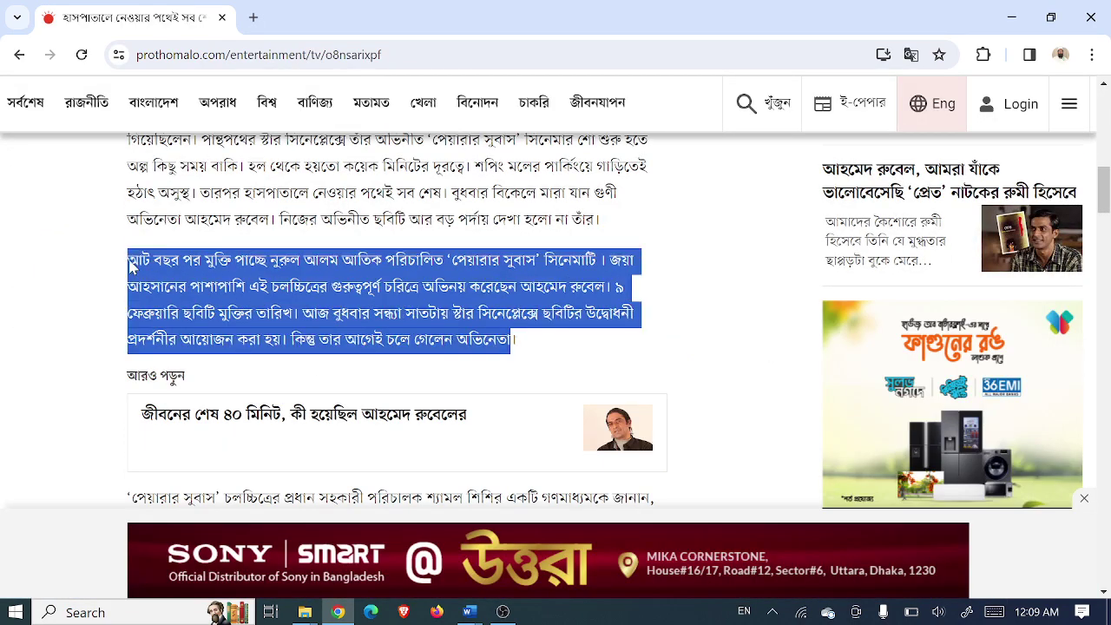
key("ctrl+c")
scroll(279, 350, "down", 4)
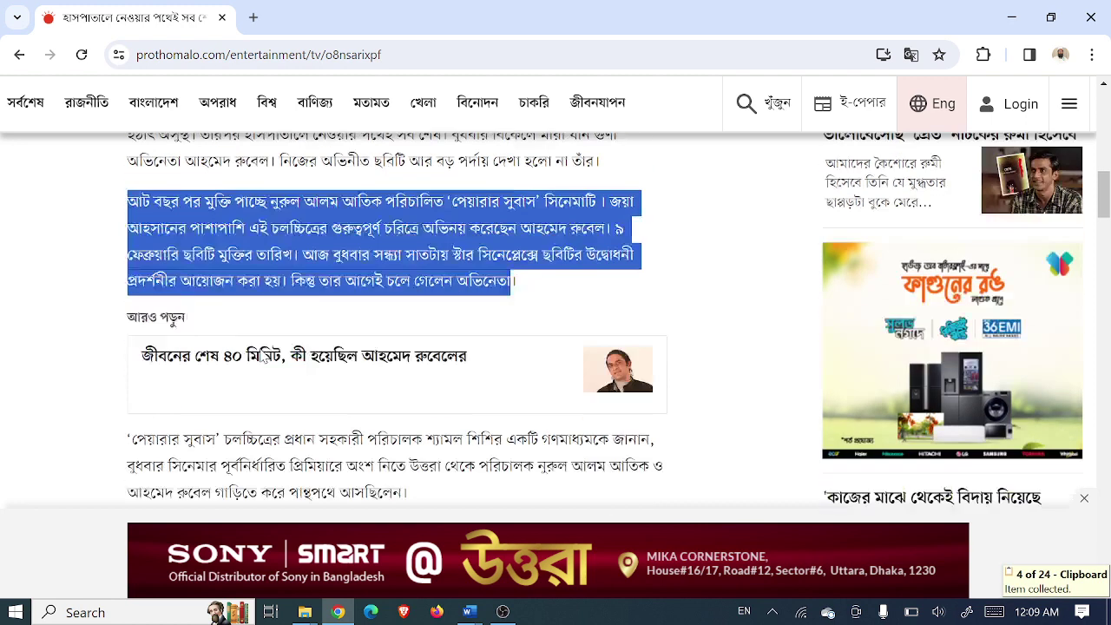
left_click_drag(210, 208, 432, 211)
key("ctrl+c")
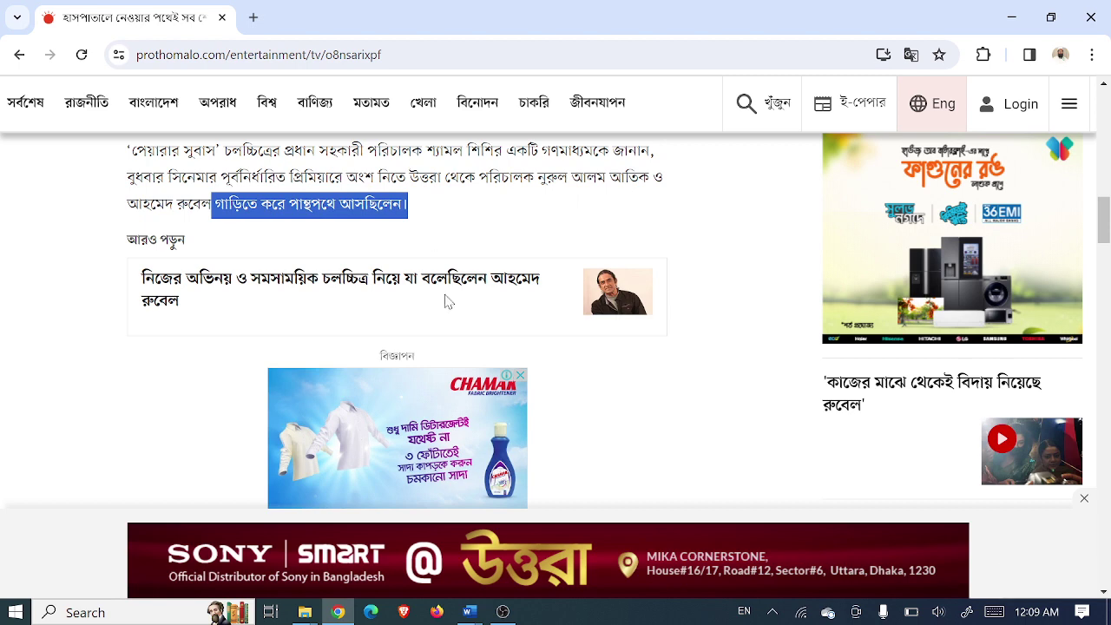
- Switch to Tips and Tricks.docx in Word, paste the "you can add a matching cover page" clipboard item and both Bengali passages inside "pictures", and close the clipboard
left_click(469, 612)
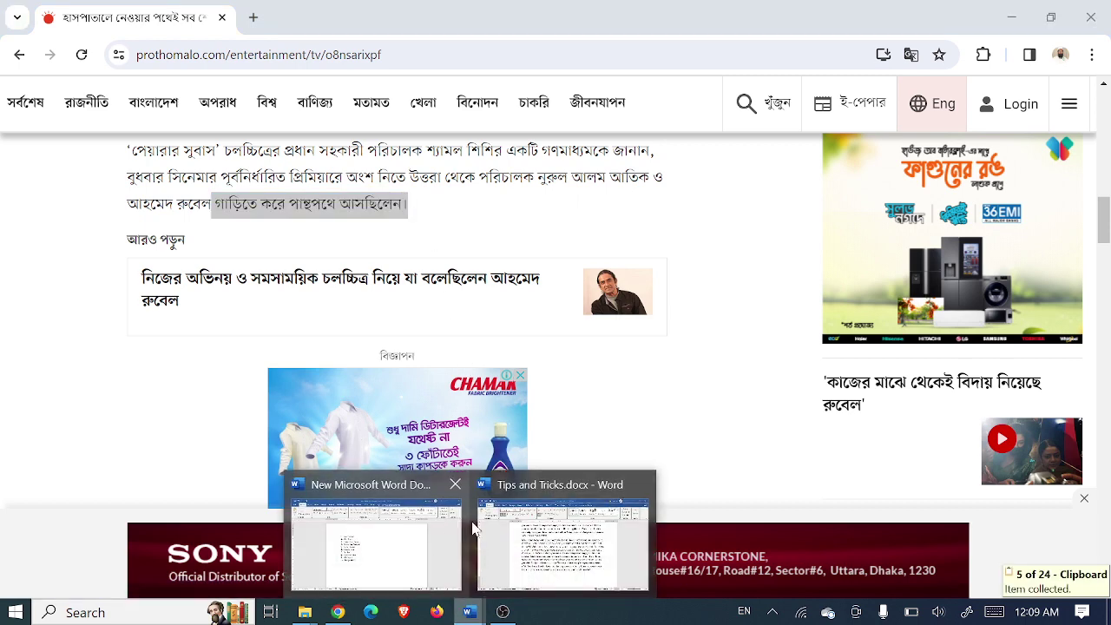
left_click(538, 545)
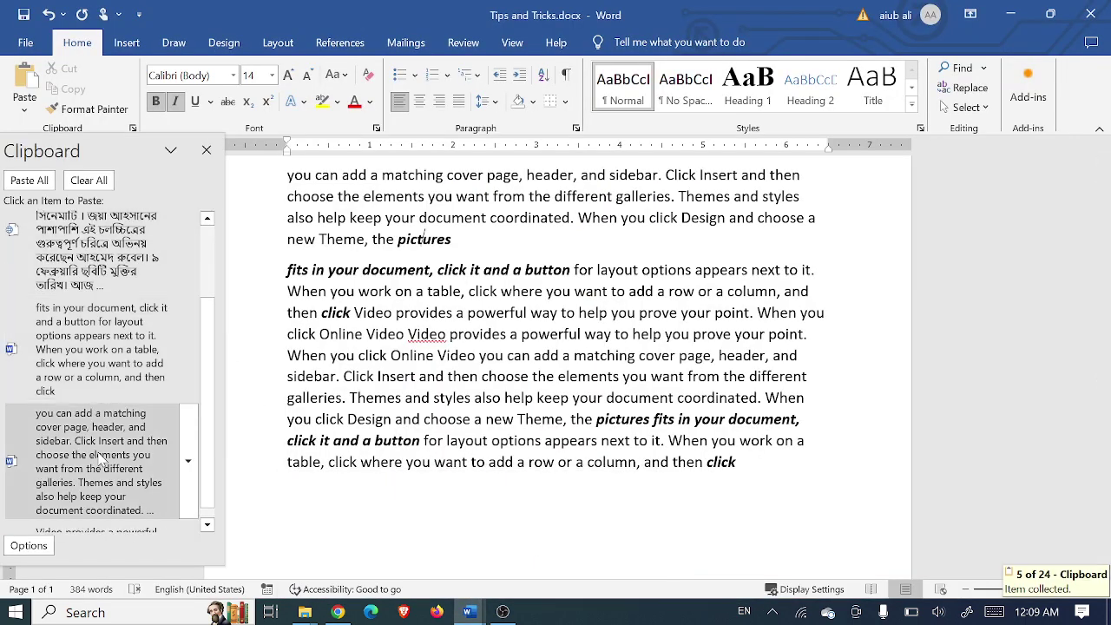
left_click(100, 460)
left_click(92, 269)
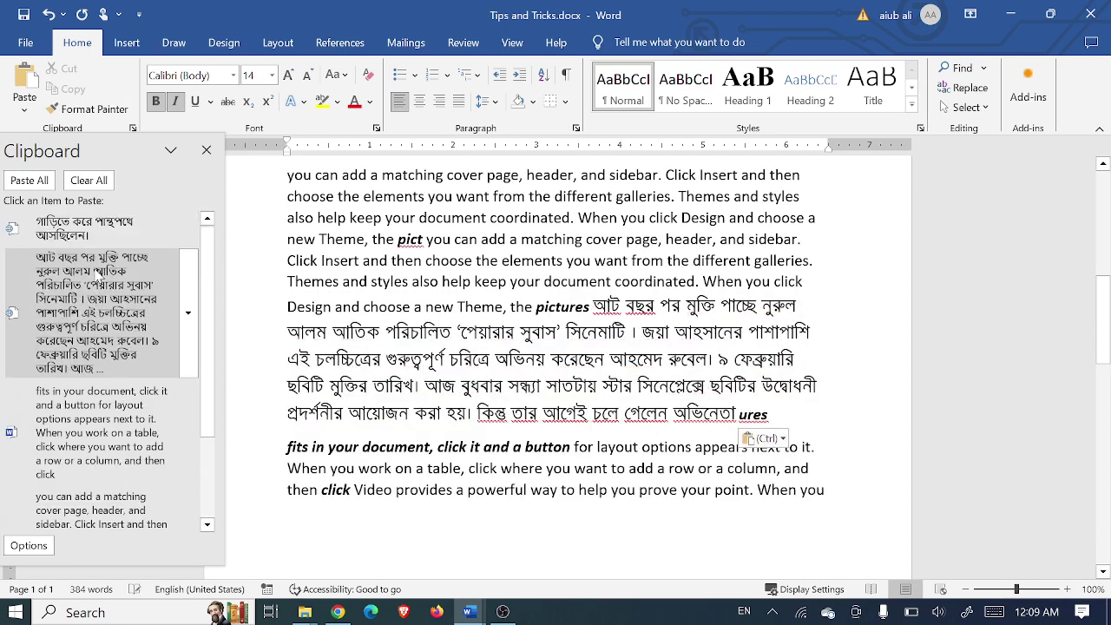
left_click(76, 229)
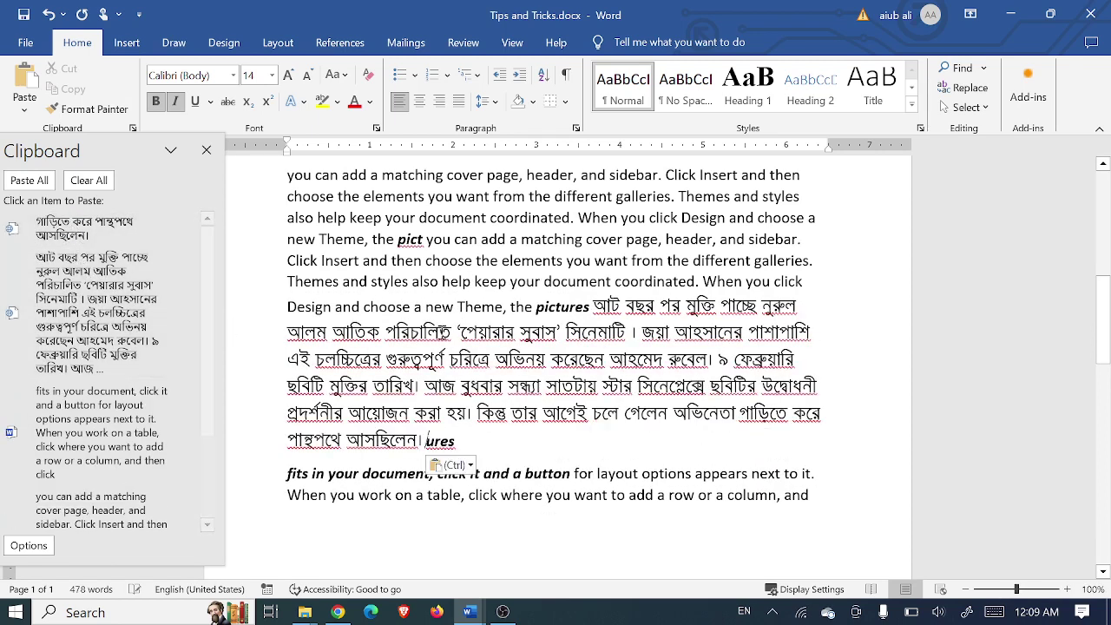
left_click(206, 150)
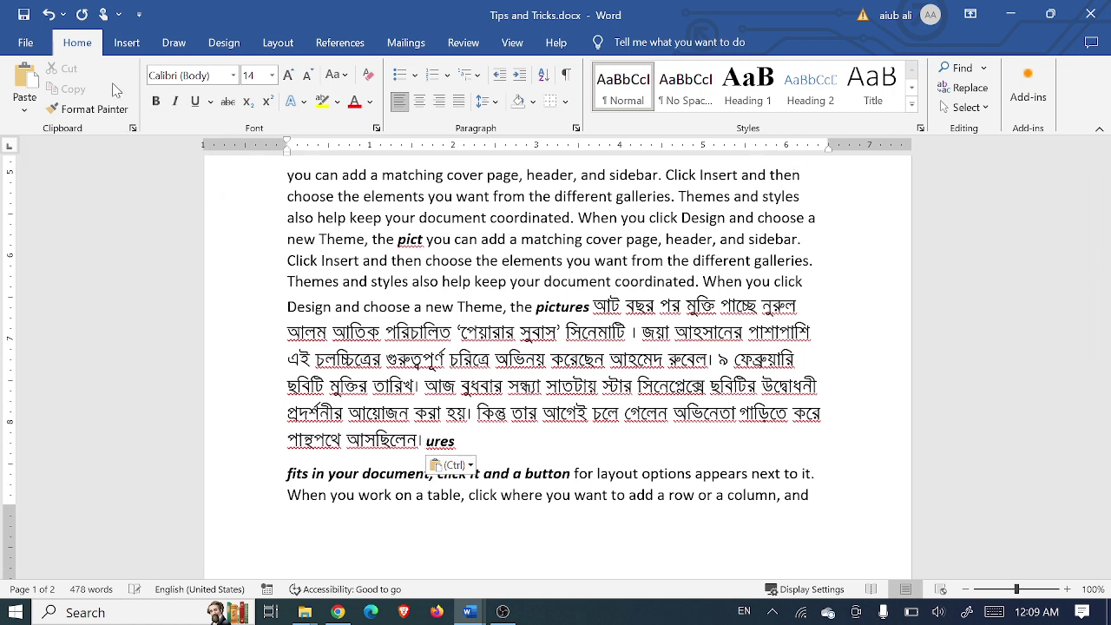
- Change the Office theme to Dark Gray in the general Word options
left_click(22, 45)
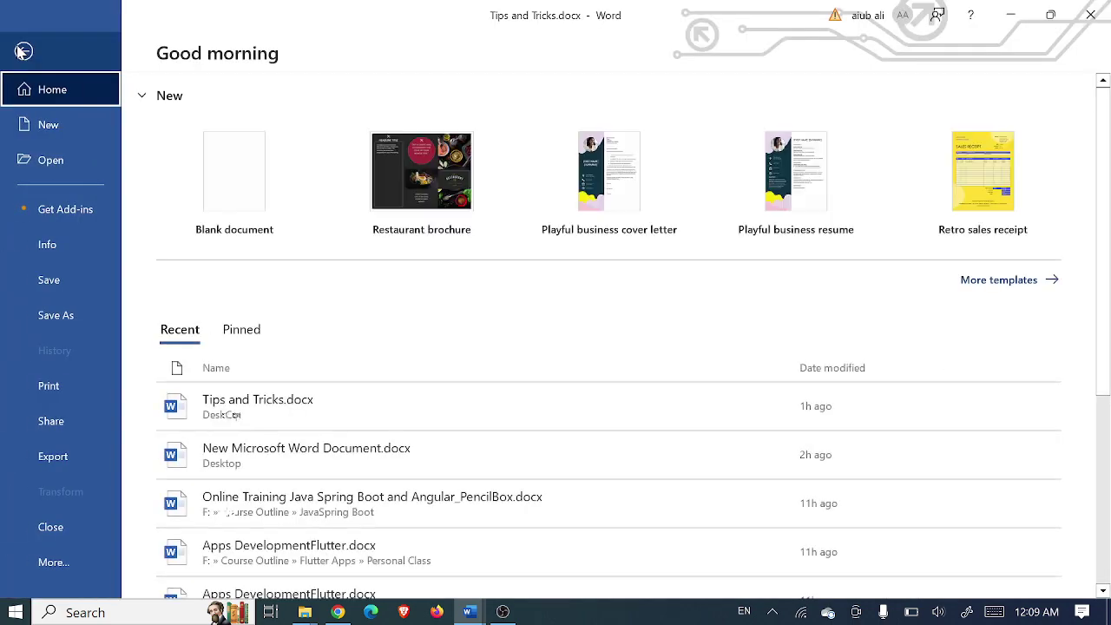
left_click(49, 562)
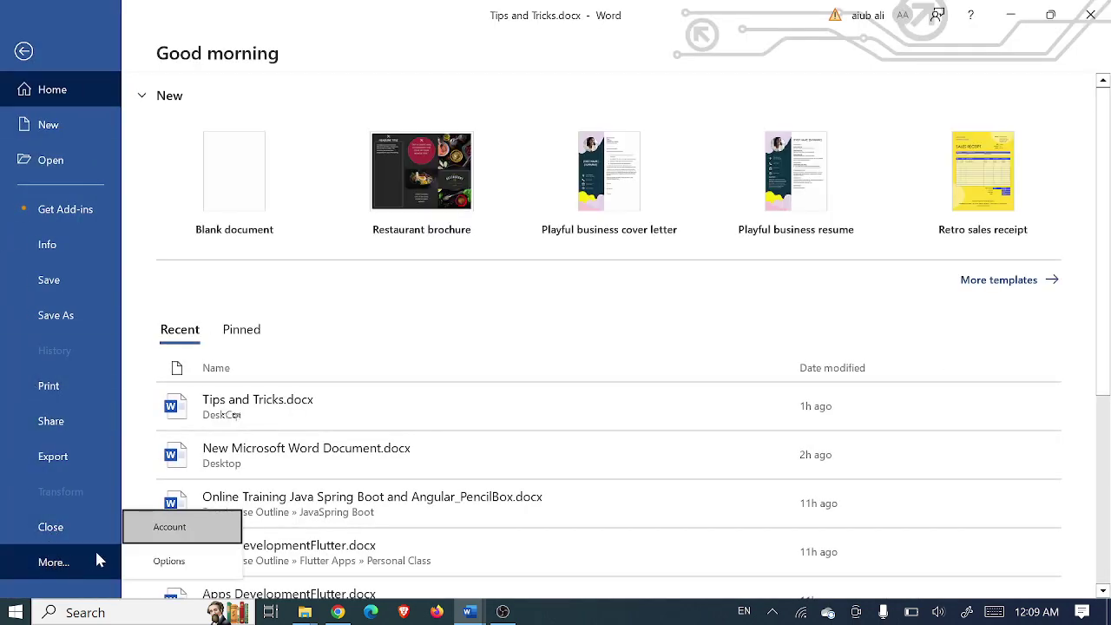
left_click(165, 563)
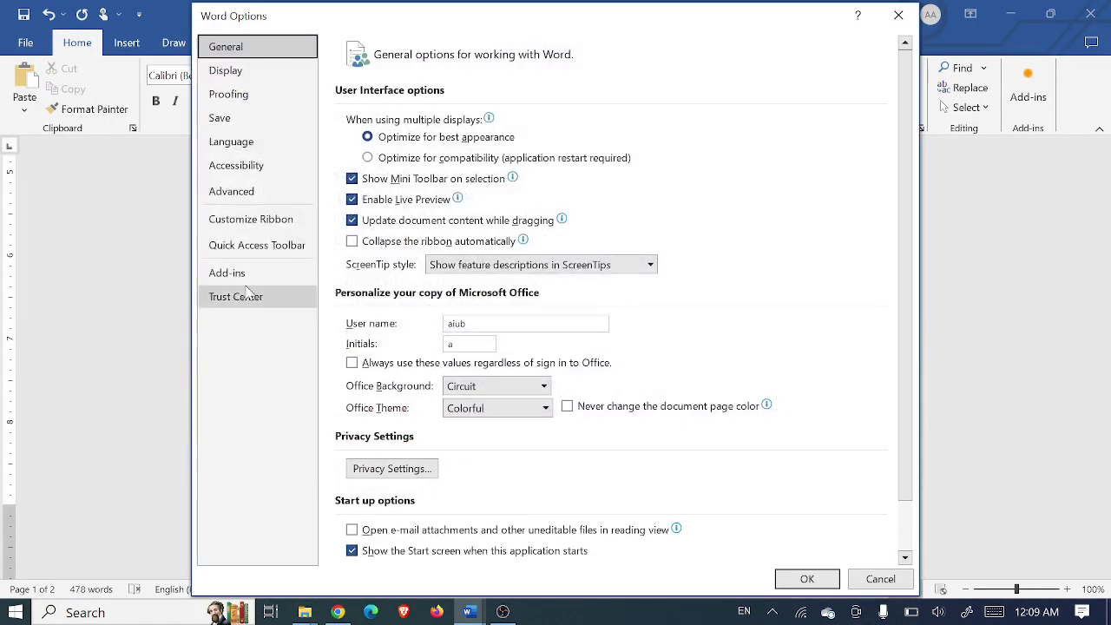
left_click(505, 409)
left_click(487, 447)
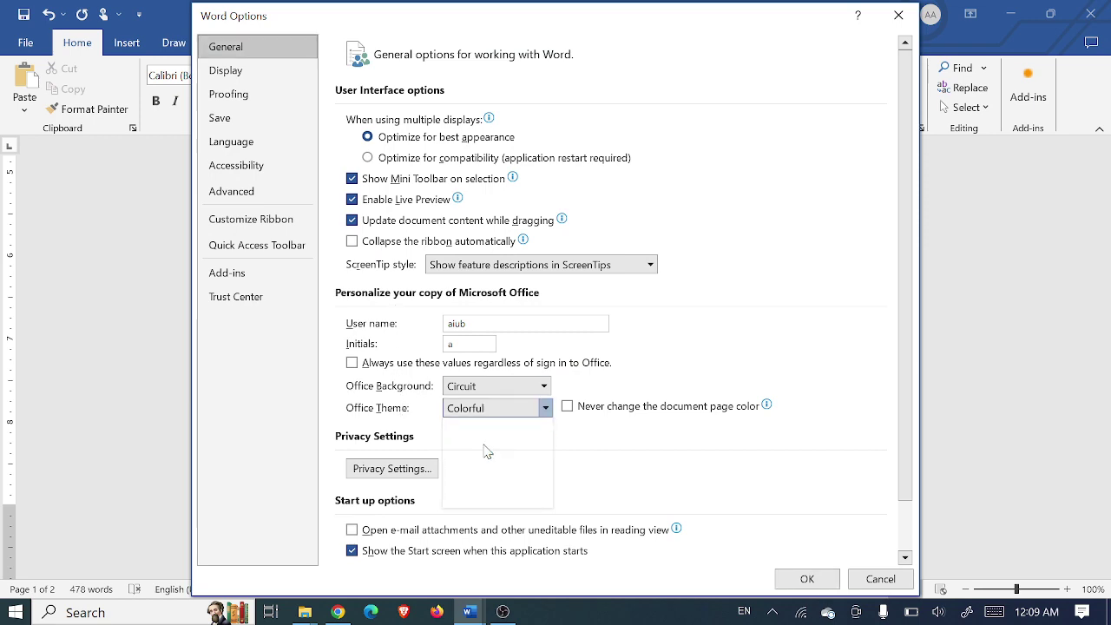
left_click(807, 580)
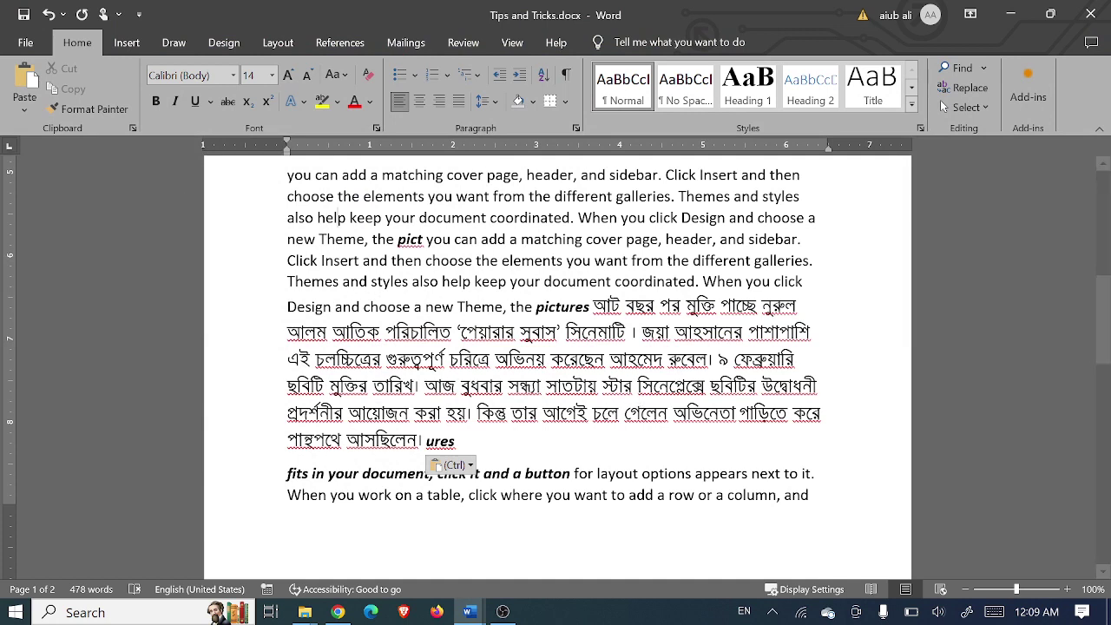
- Set the Office theme back to Colorful, keeping the Circuit background
left_click(31, 50)
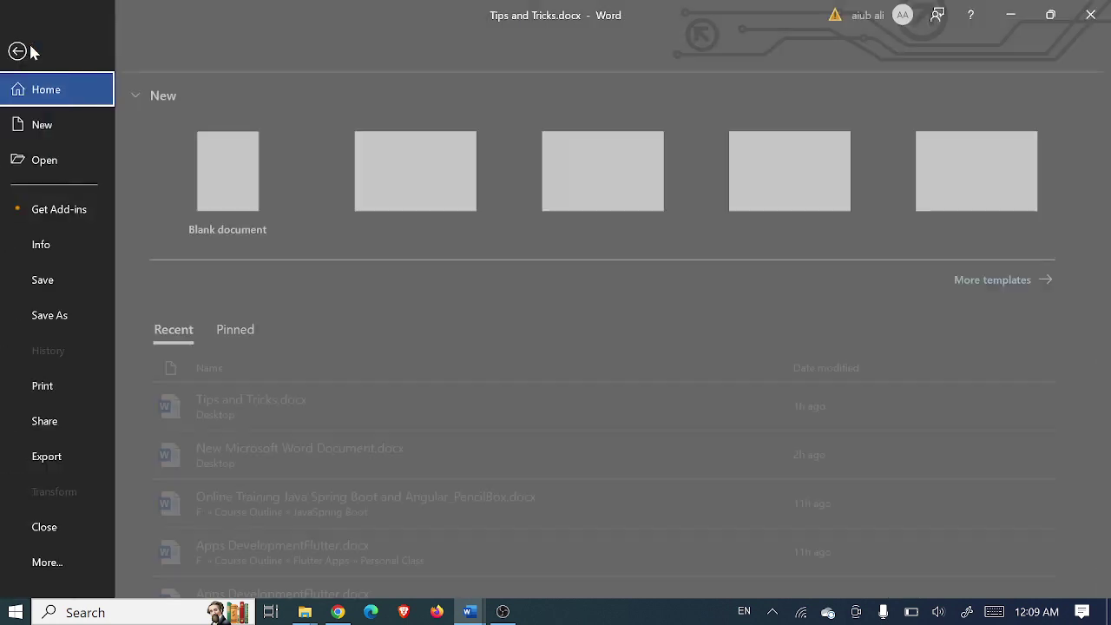
left_click(52, 564)
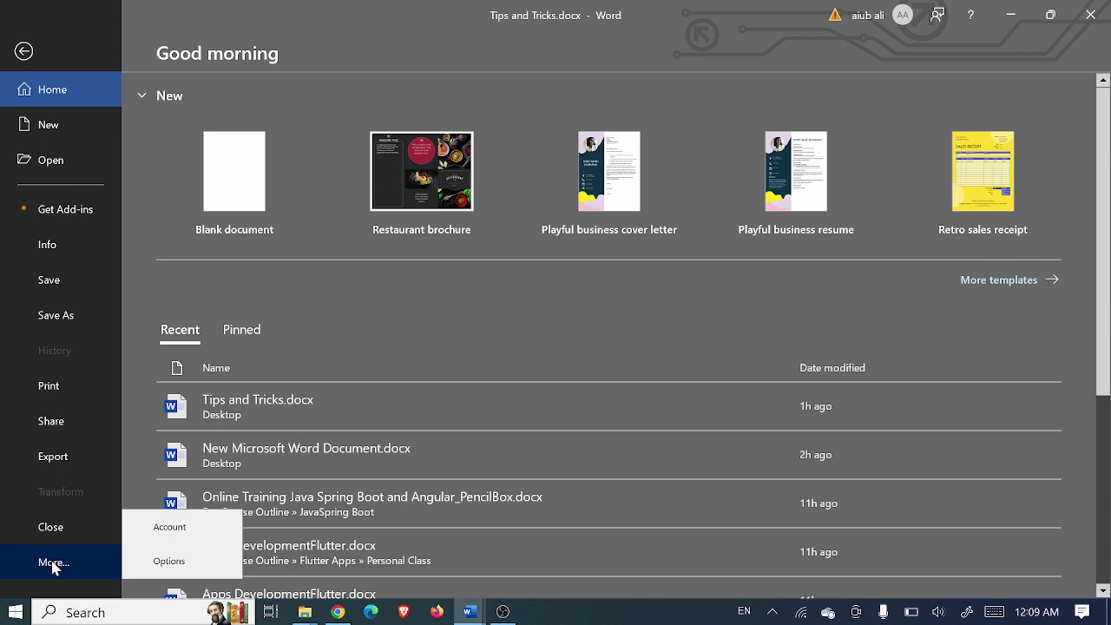
left_click(176, 561)
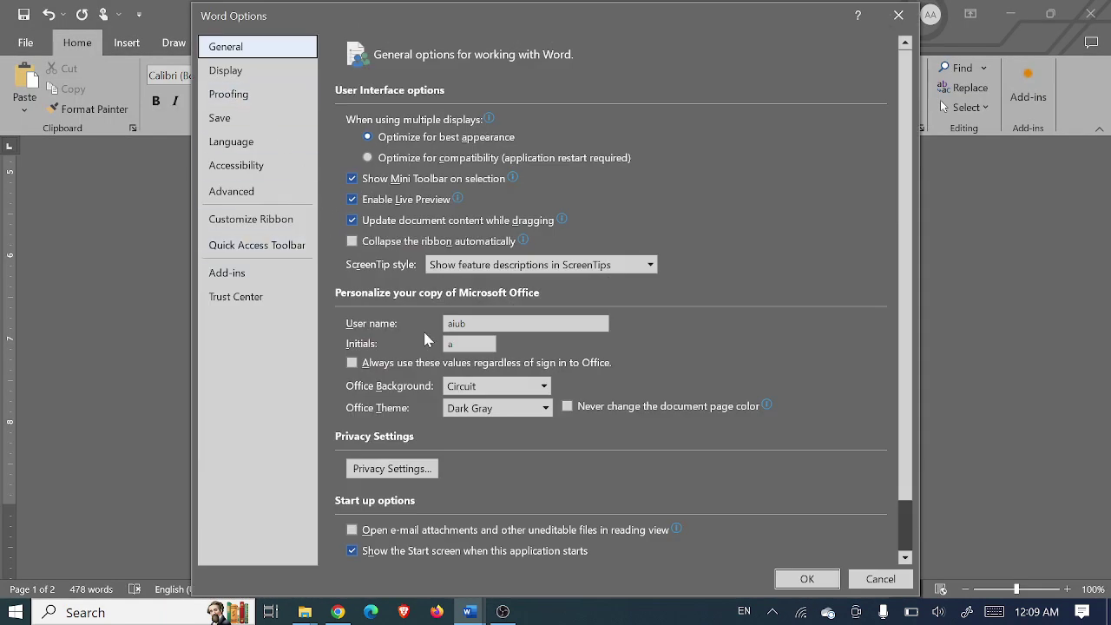
left_click(478, 387)
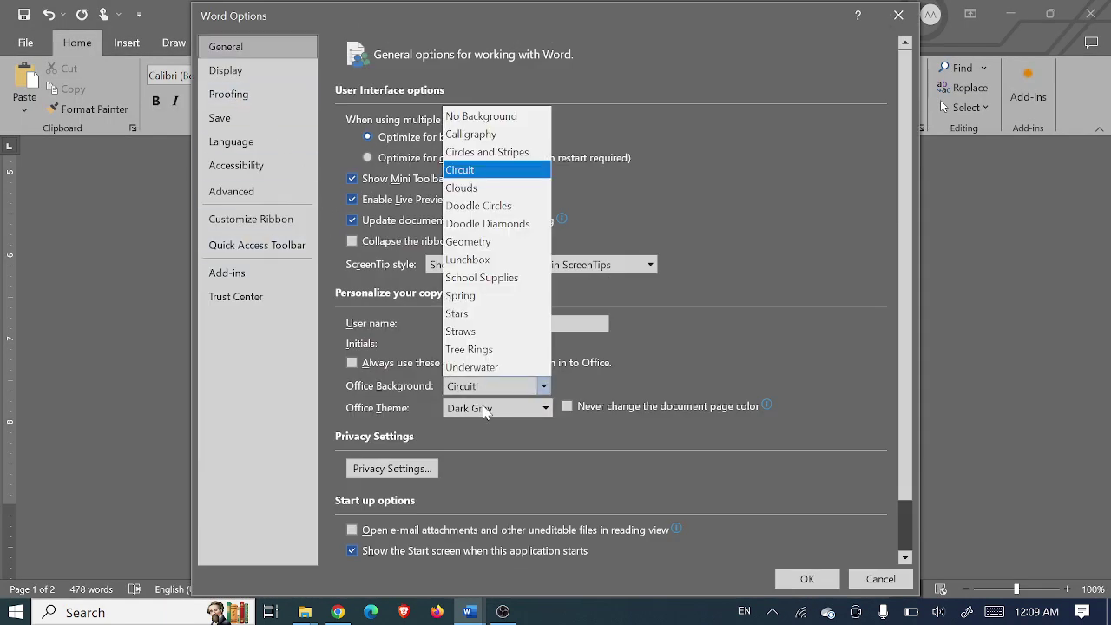
left_click(485, 408)
left_click(486, 429)
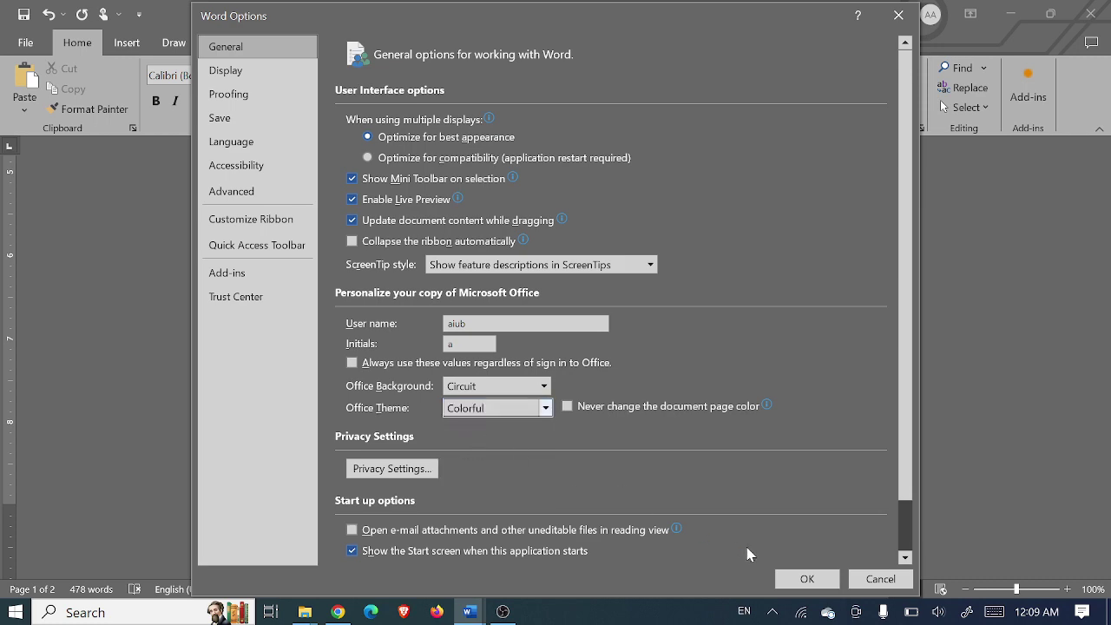
left_click(807, 581)
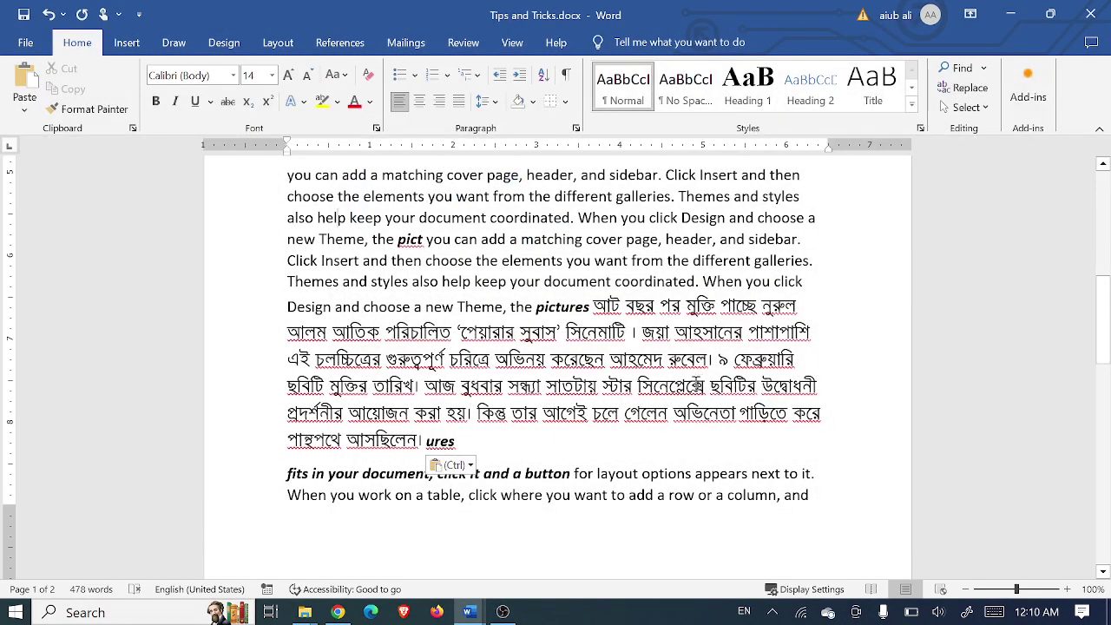